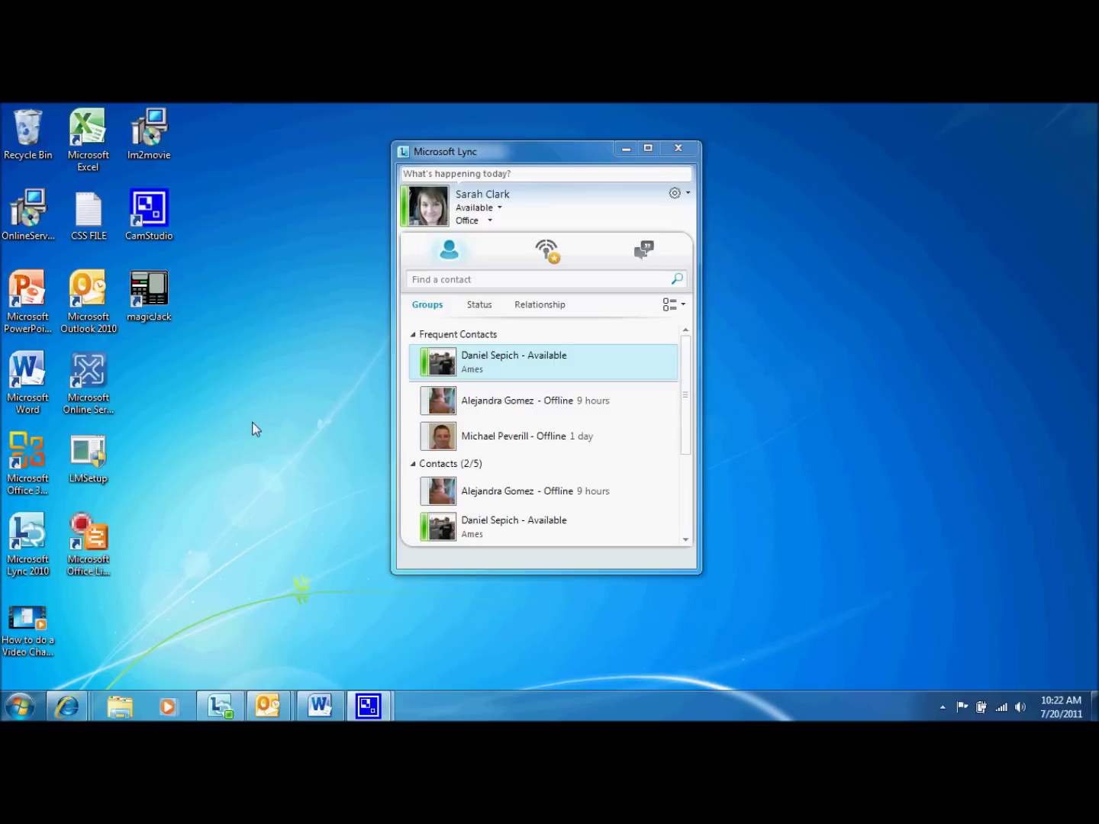
Step: Look through the available presence status options for the signed-in account
{"action": "mouse_move", "coordinate": [424, 356]}
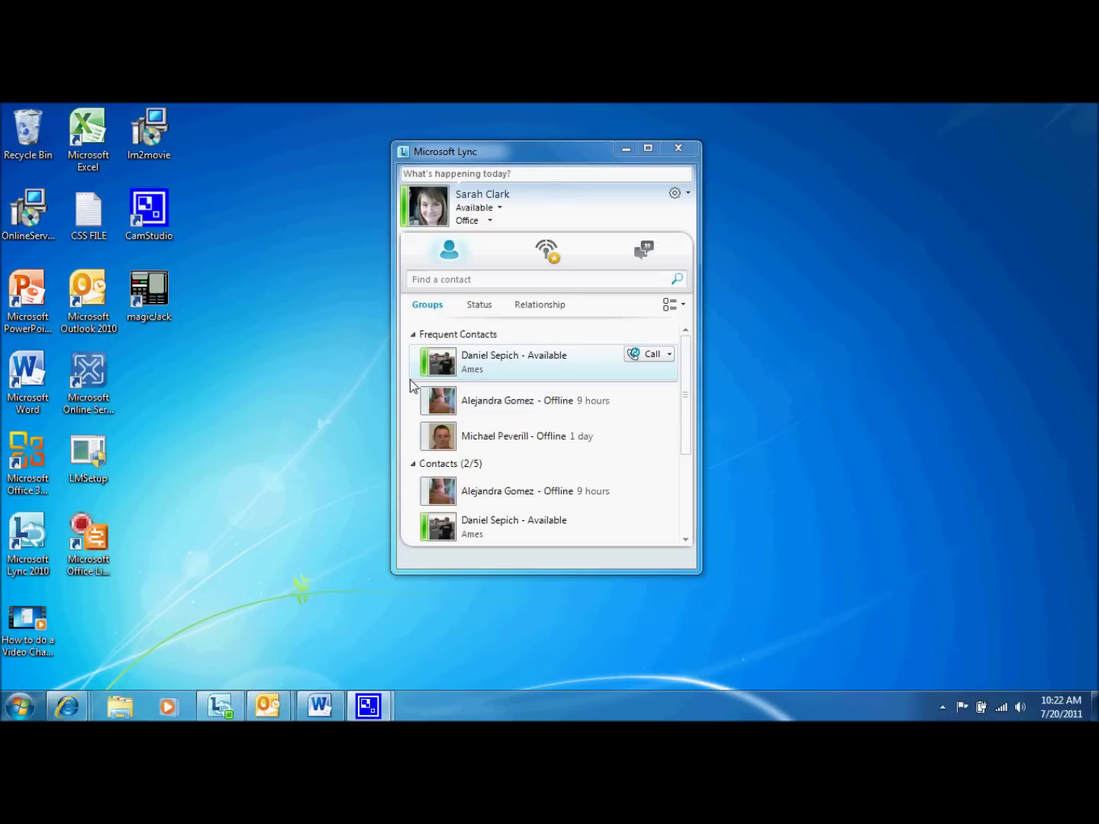
{"action": "left_click", "coordinate": [410, 379]}
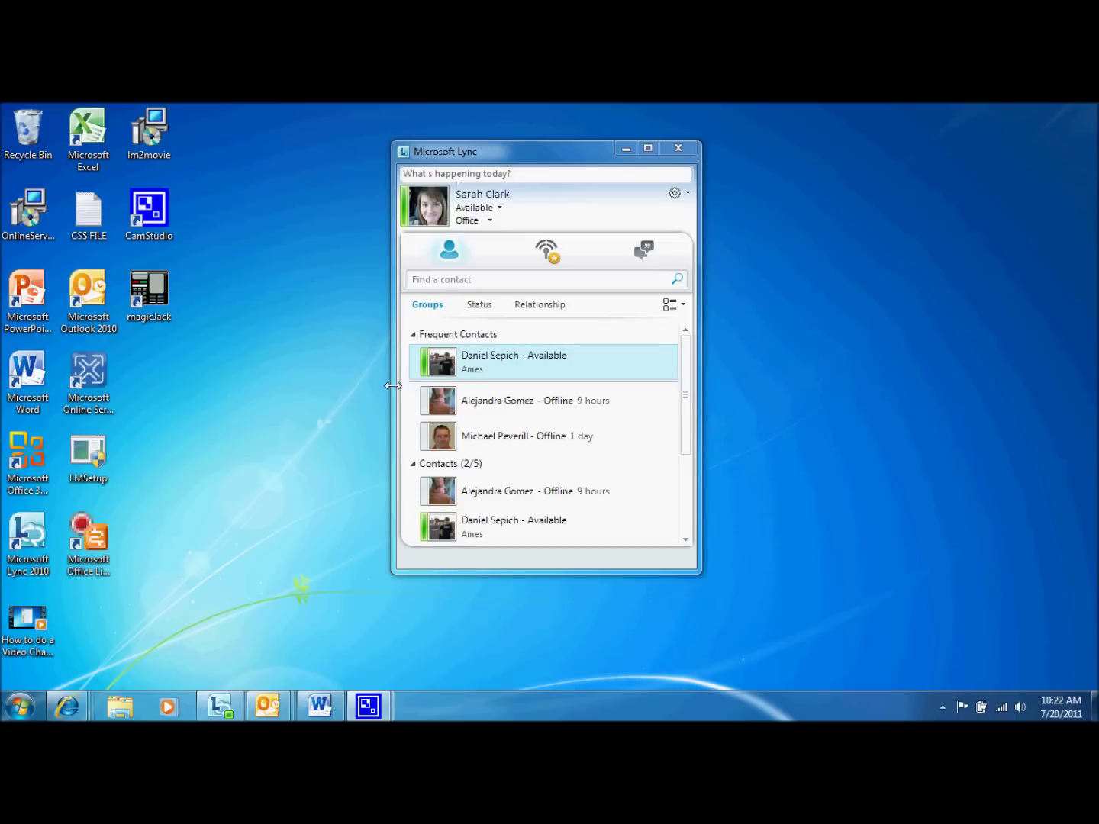
{"action": "left_click", "coordinate": [500, 209]}
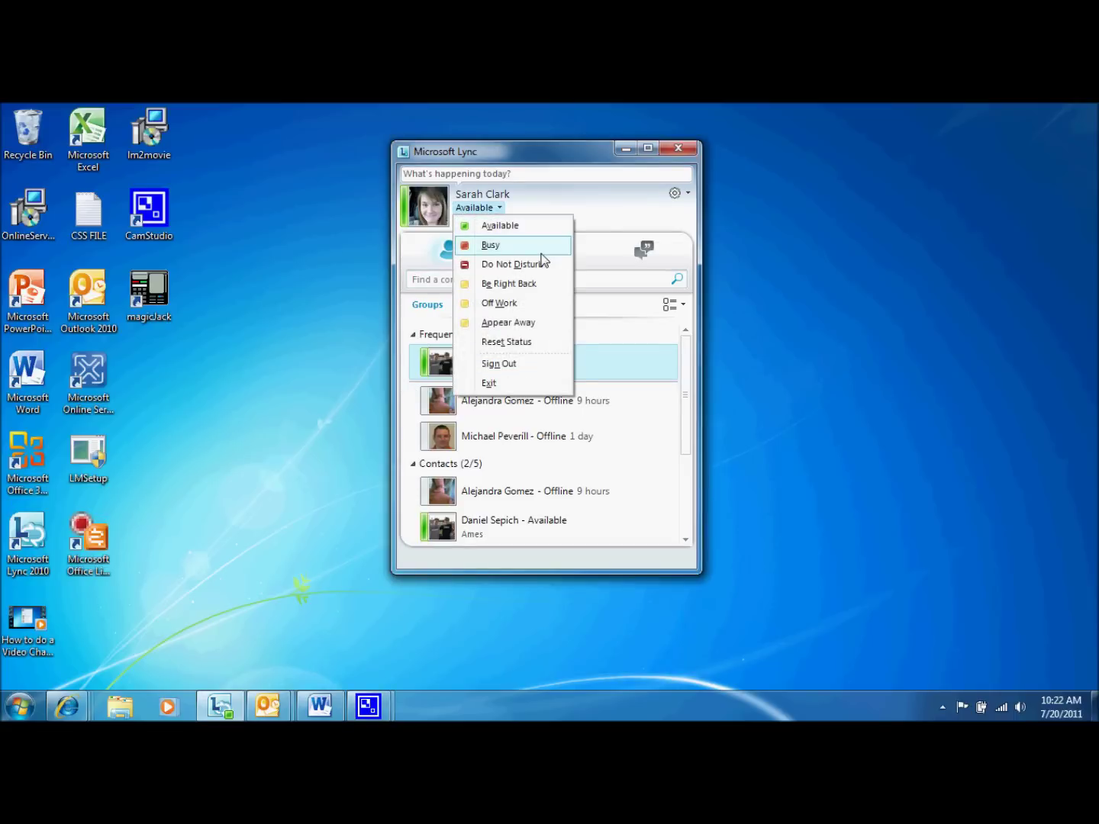
{"action": "left_click", "coordinate": [551, 214]}
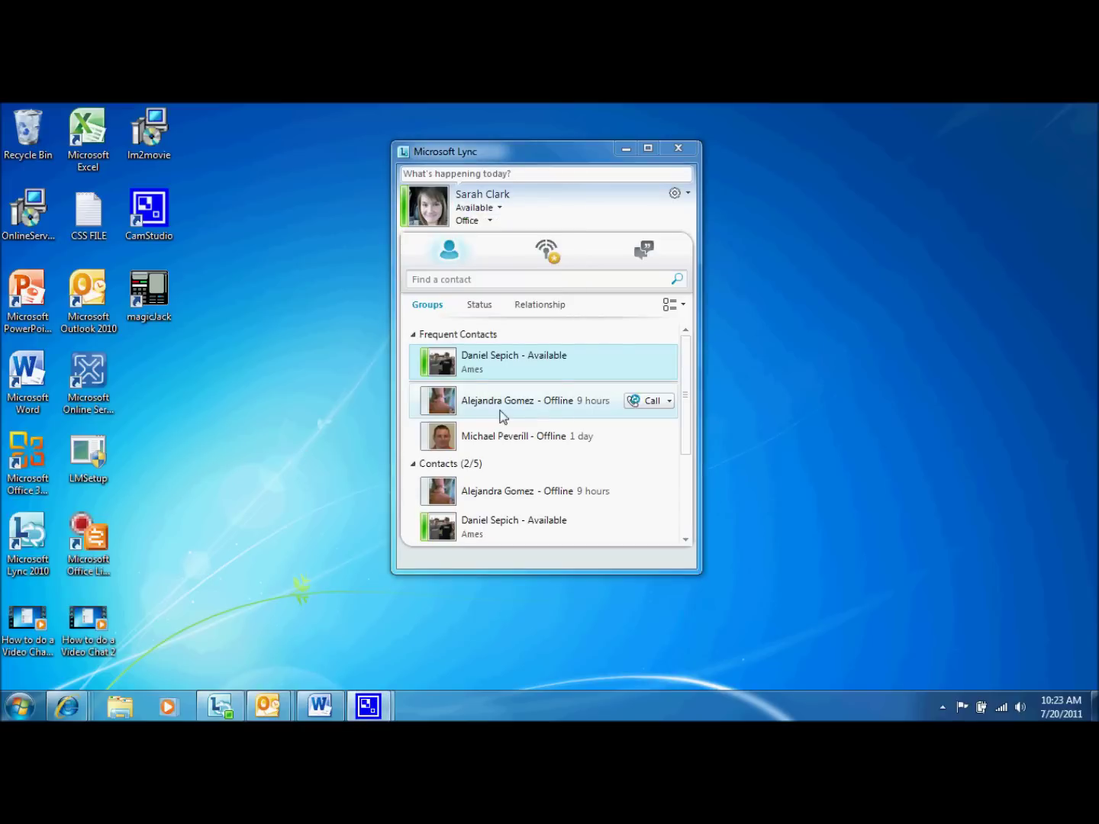
Step: Start a video call with the available frequent contact directly from the contact list, and end the call
{"action": "right_click", "coordinate": [584, 361]}
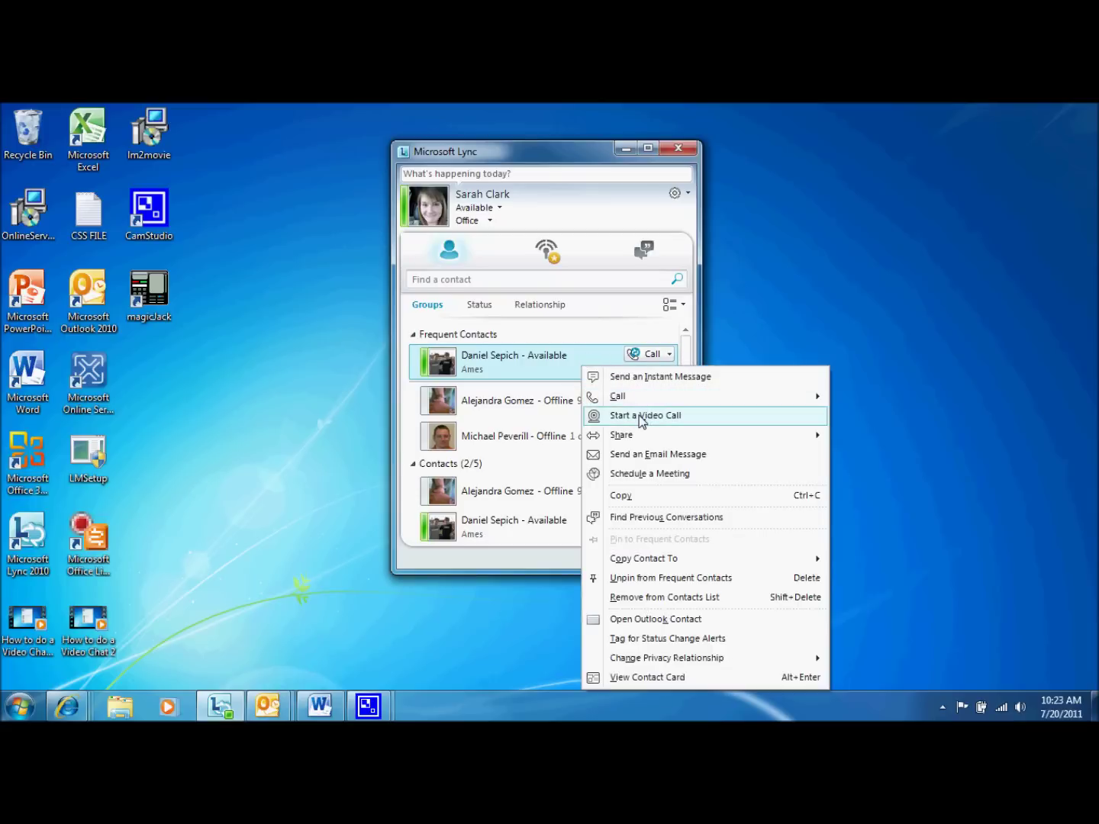
{"action": "left_click", "coordinate": [720, 418]}
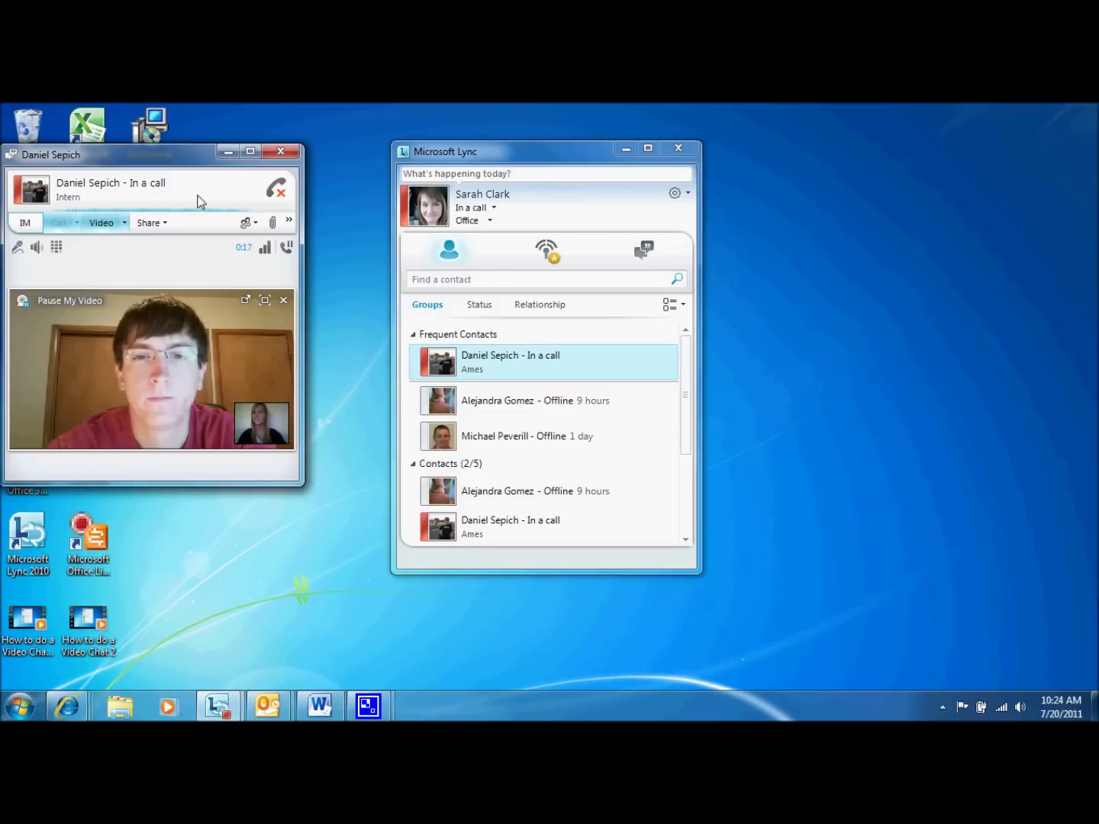
{"action": "left_click", "coordinate": [279, 190]}
{"action": "key", "text": "Escape"}
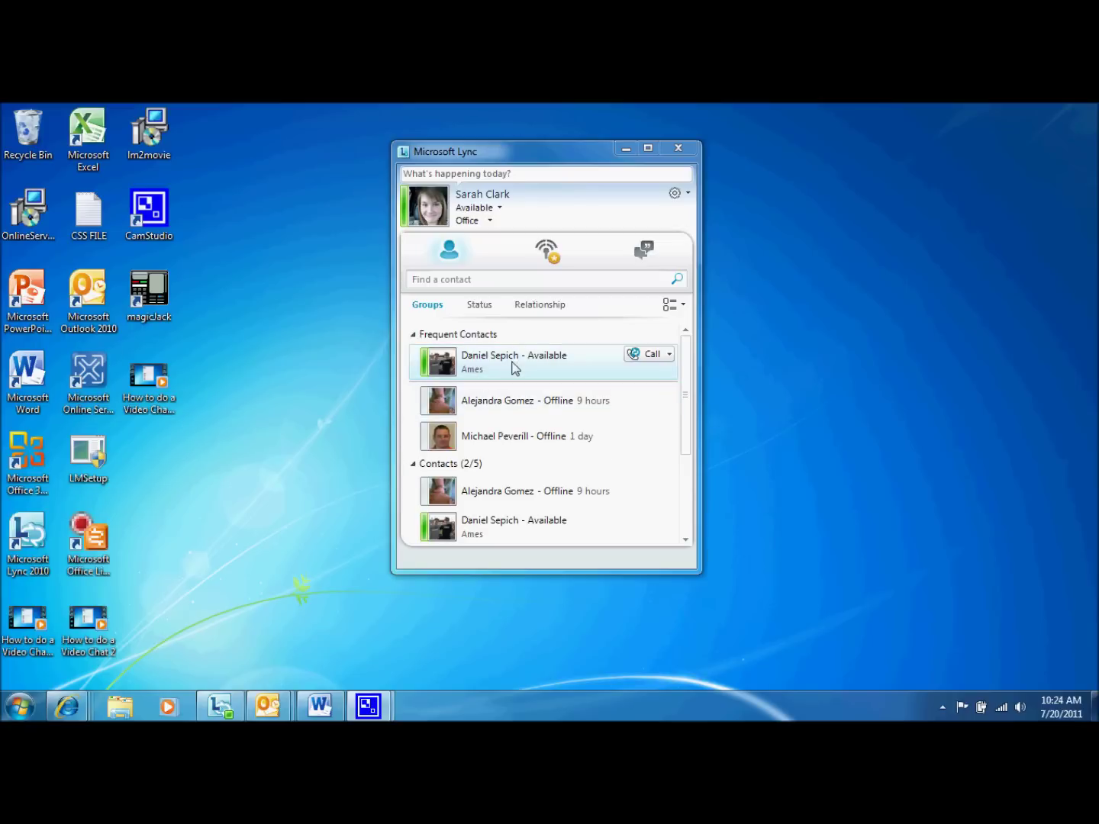
Step: Start a video call from the available contact's card, shift the call window slightly, and pause the outgoing video
{"action": "mouse_move", "coordinate": [515, 374]}
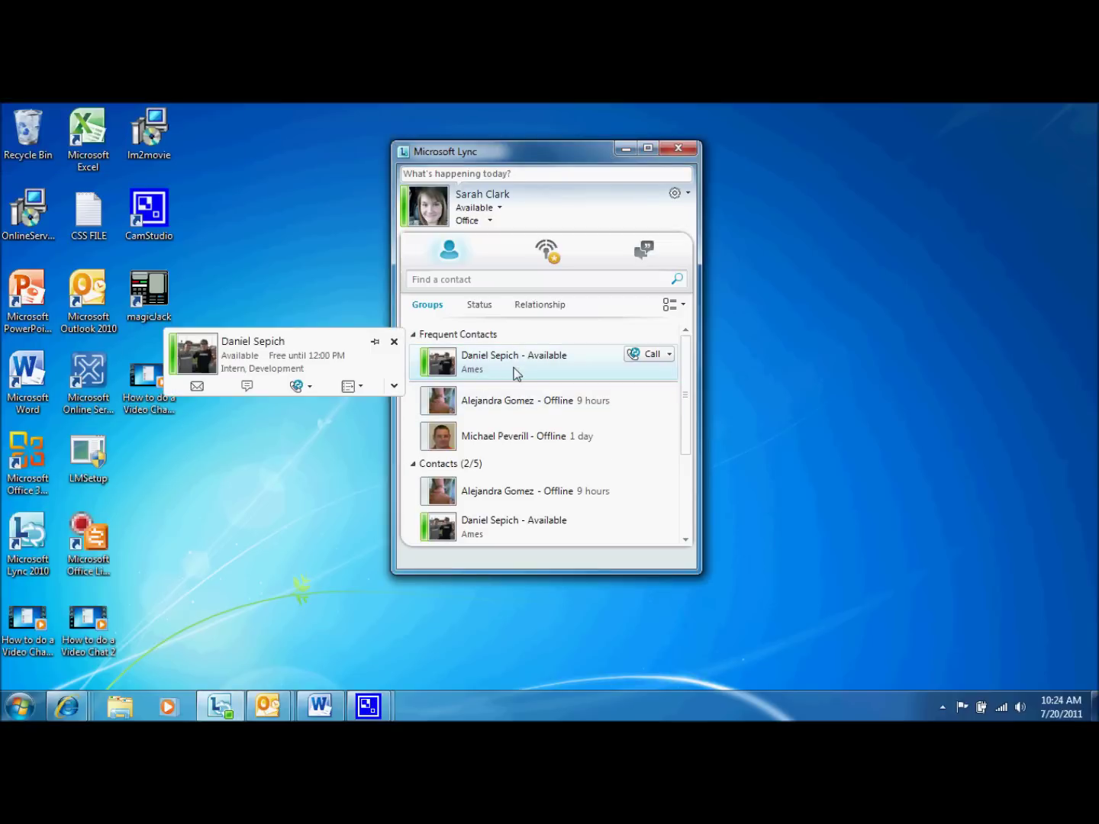
{"action": "left_click", "coordinate": [515, 372]}
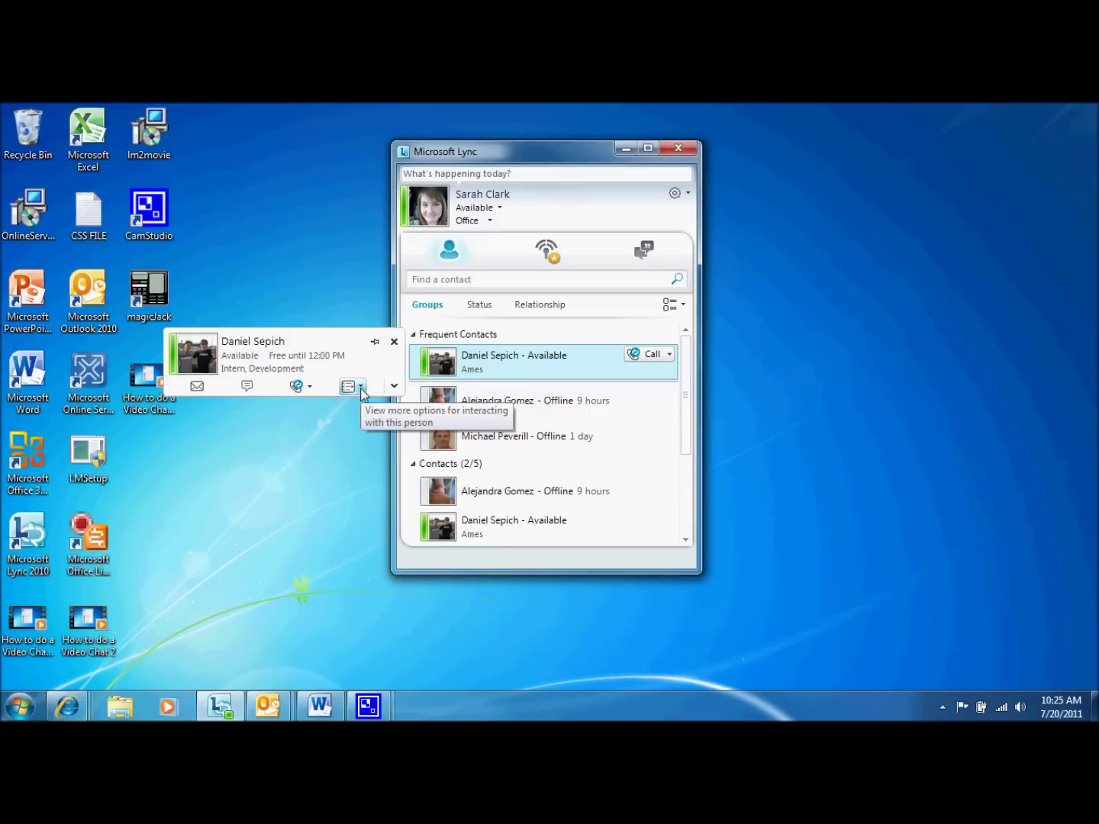
{"action": "left_click", "coordinate": [361, 389]}
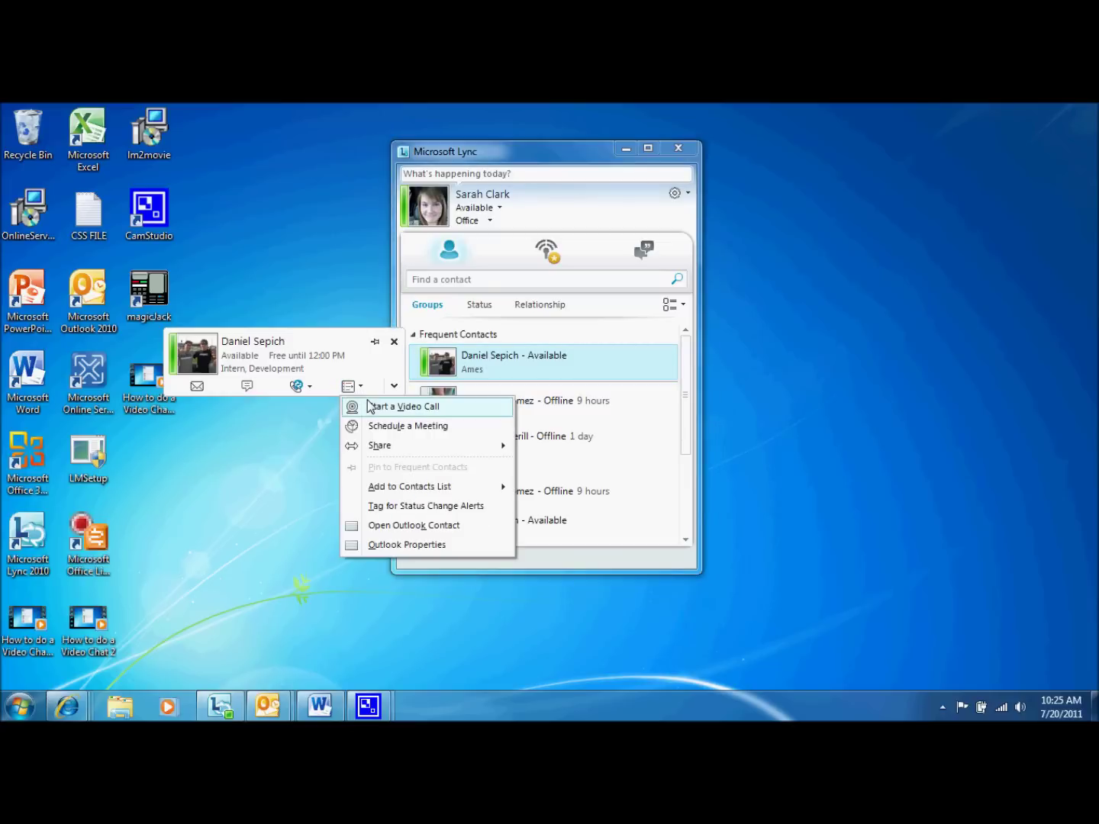
{"action": "left_click", "coordinate": [451, 413]}
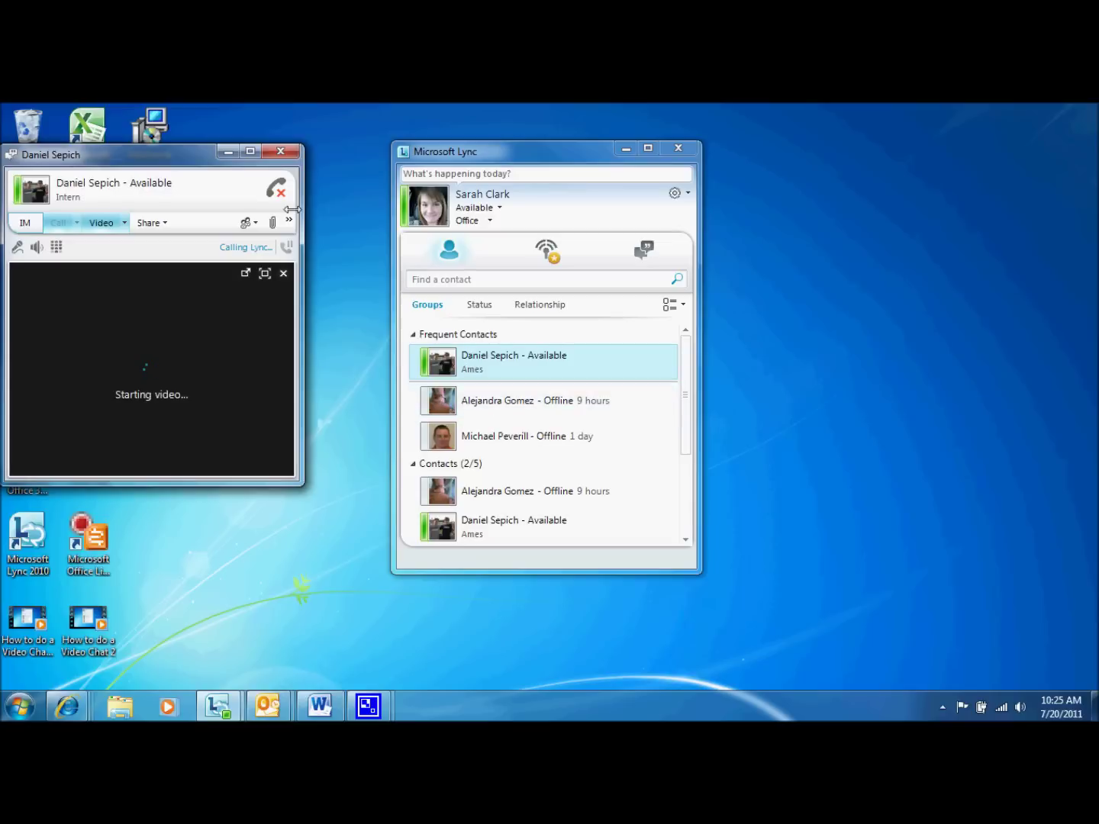
{"action": "left_click_drag", "start_coordinate": [156, 149], "coordinate": [196, 150]}
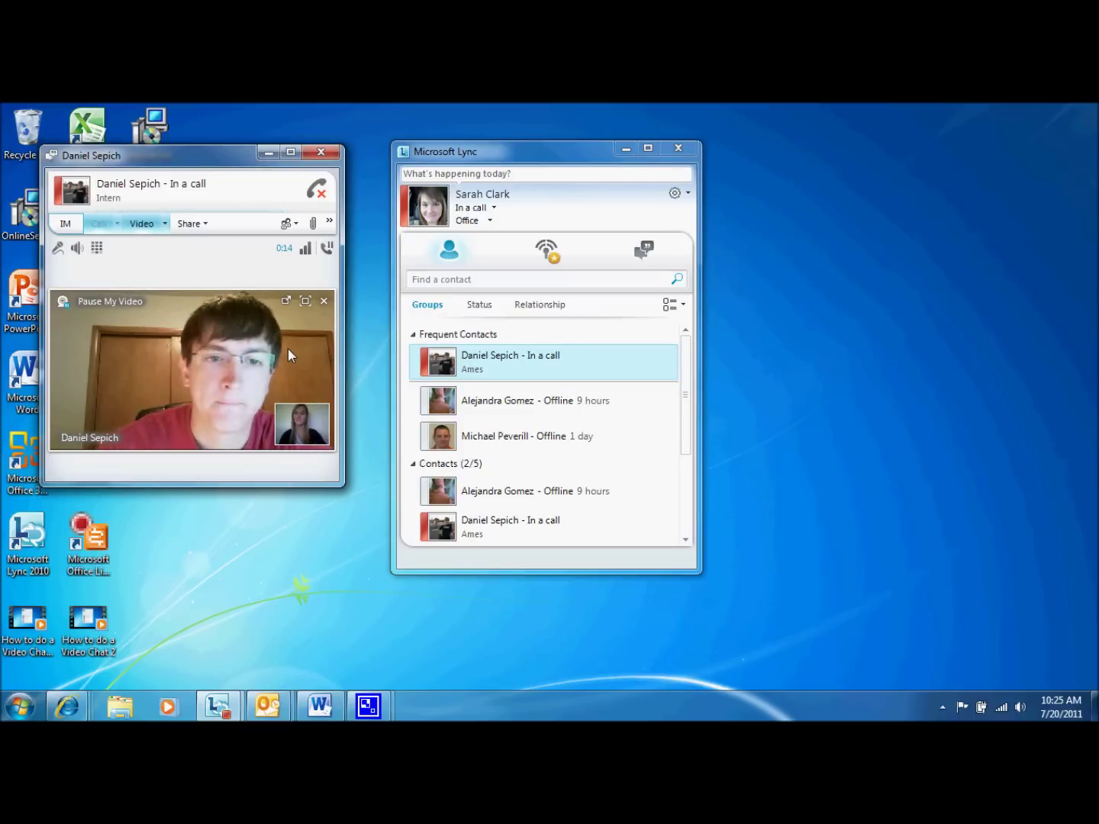
{"action": "left_click", "coordinate": [113, 300]}
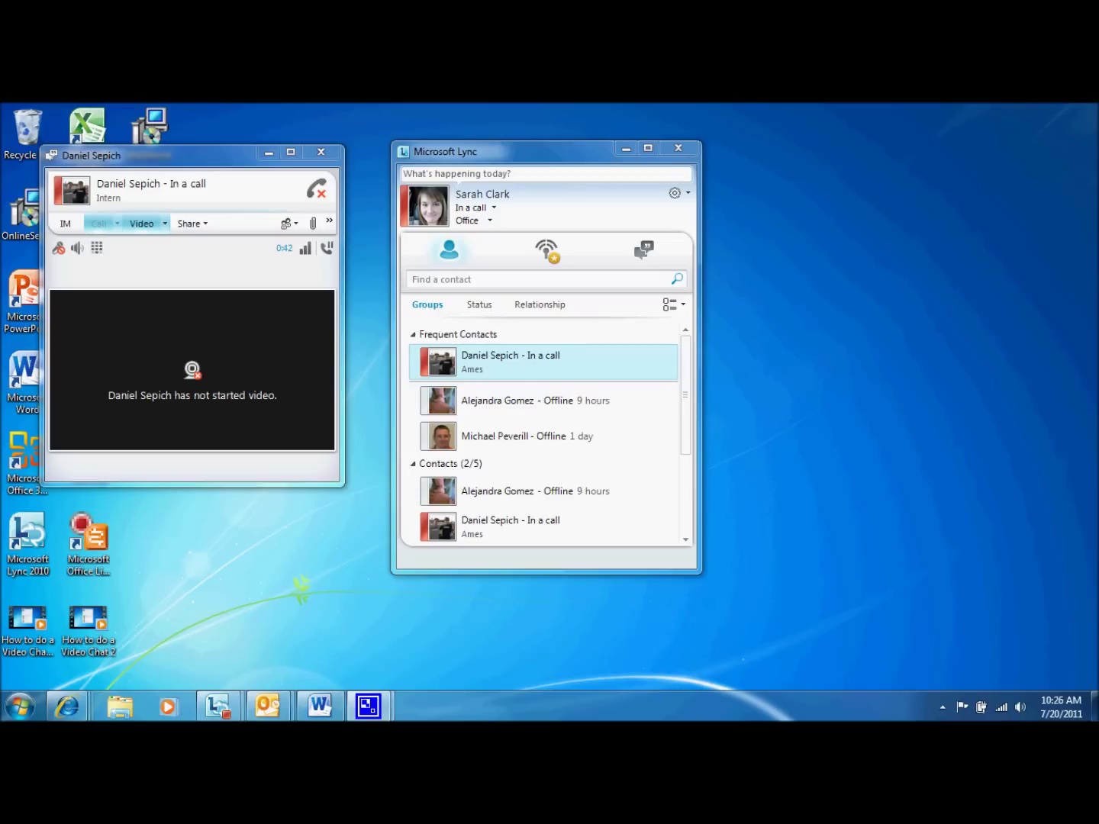
Step: Open instant messaging within the ongoing call and send the message "hey"
{"action": "left_click", "coordinate": [72, 228]}
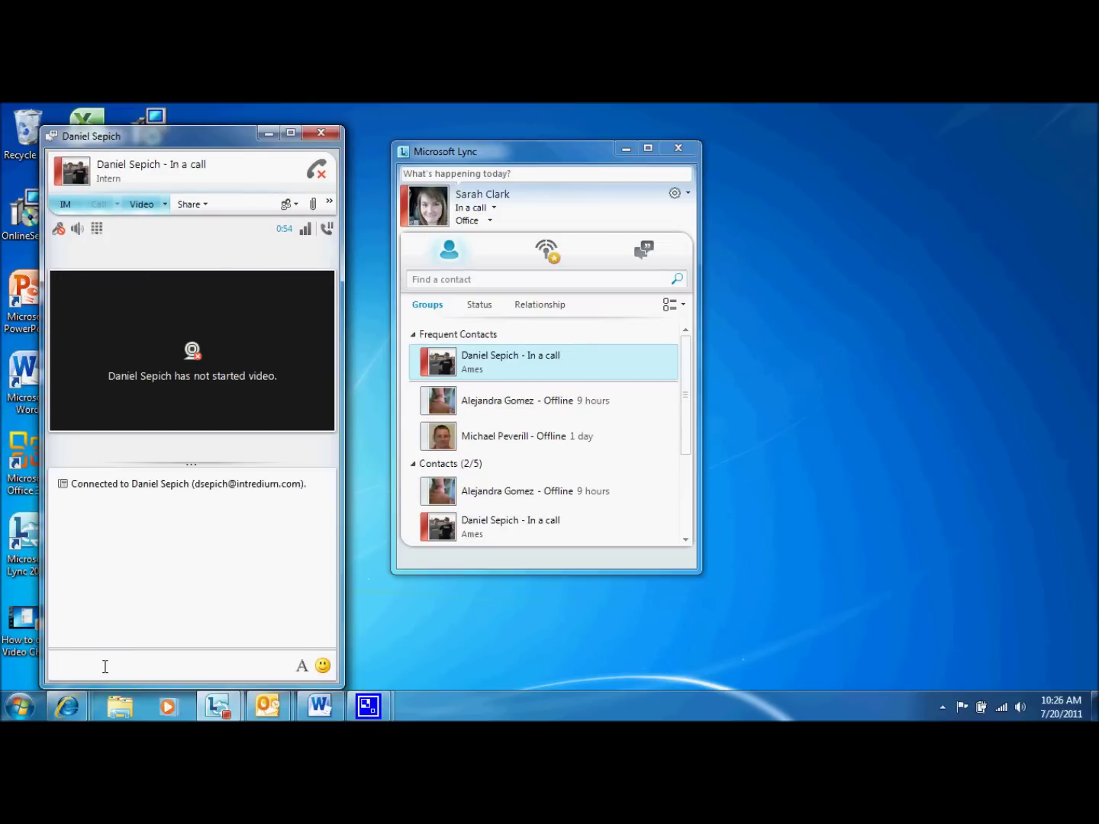
{"action": "type", "text": "hey"}
{"action": "key", "text": "Return"}
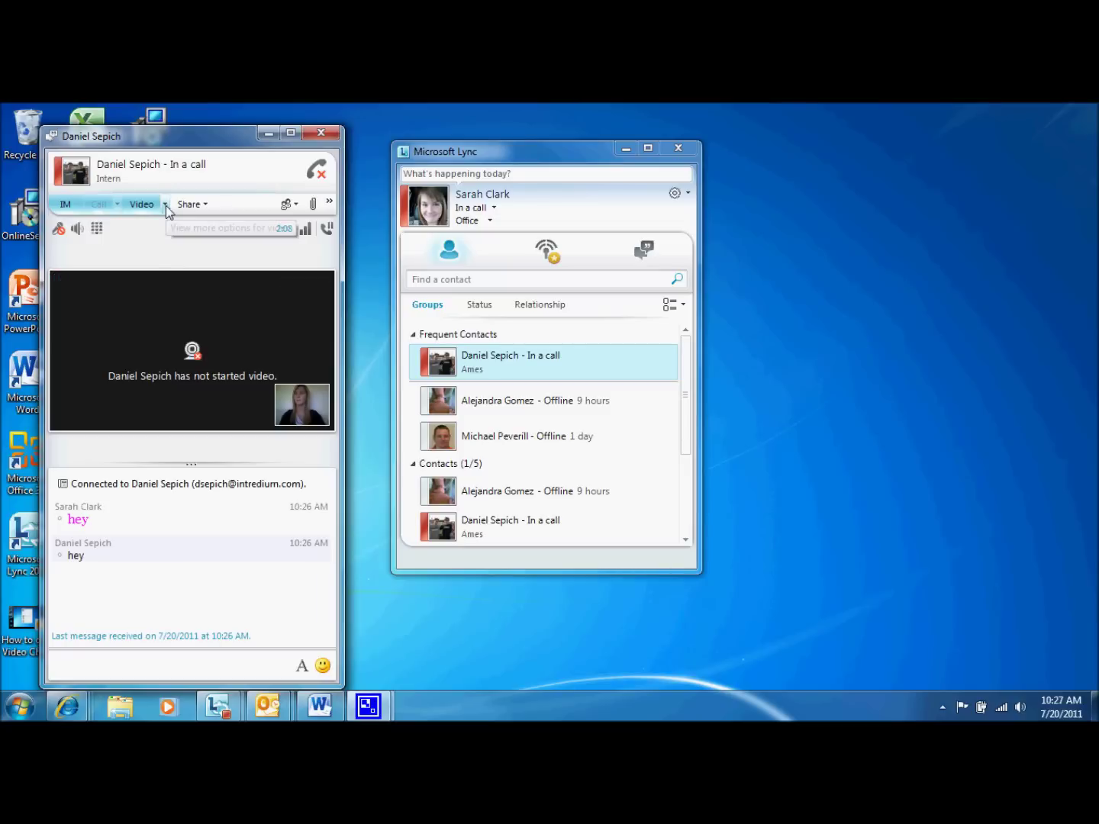
Step: Look through the call's video options, including Video Device Settings
{"action": "left_click", "coordinate": [165, 204]}
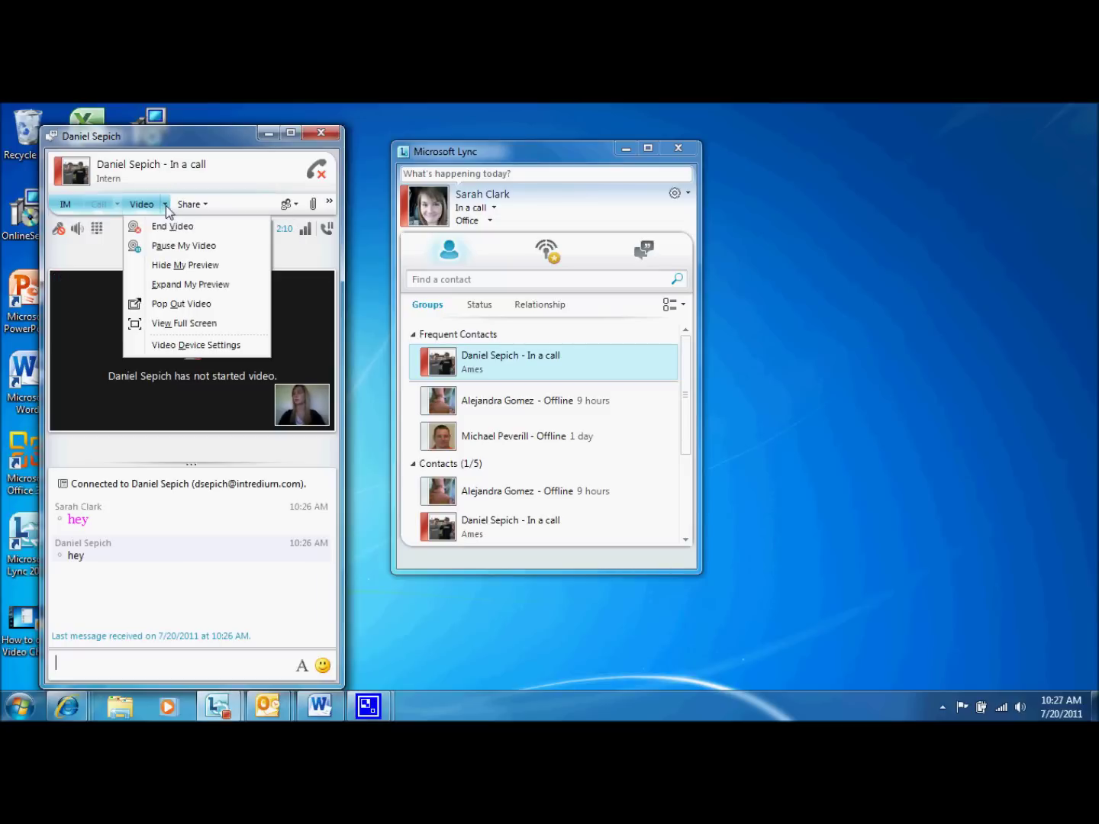
{"action": "left_click", "coordinate": [242, 348]}
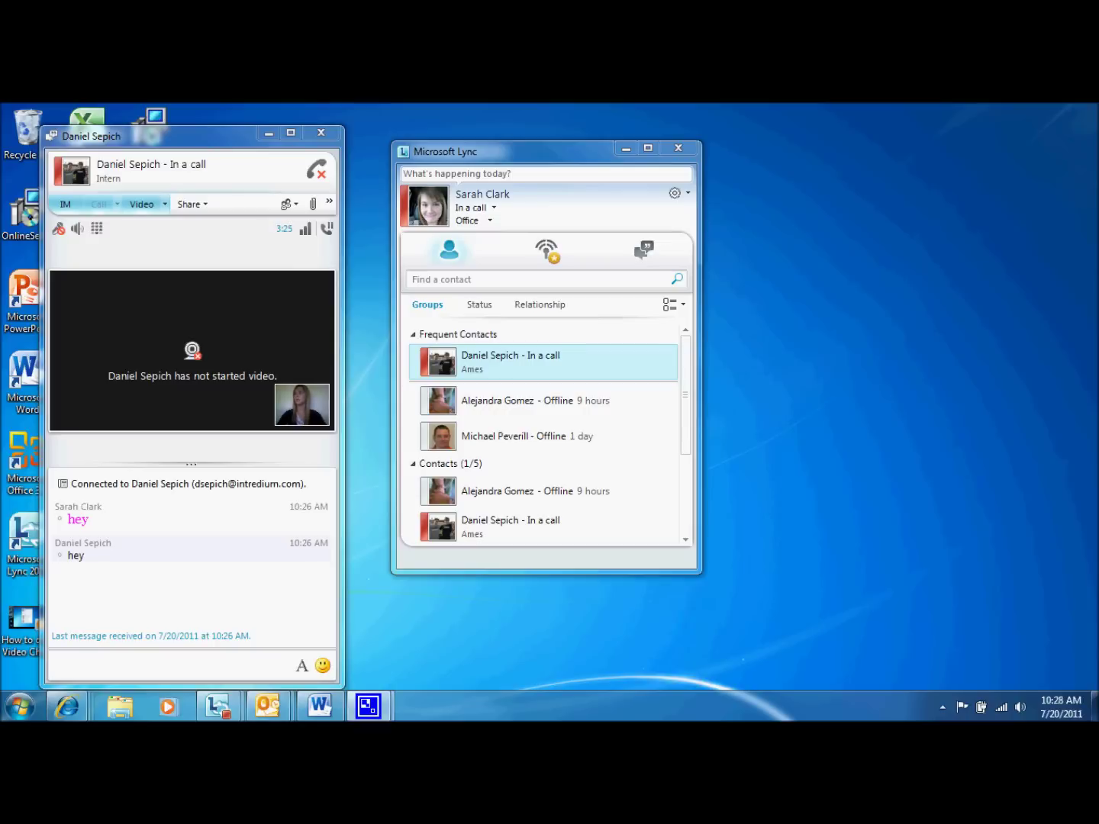
Step: Share the main monitor with the call participant, and stop the sharing
{"action": "left_click", "coordinate": [207, 209]}
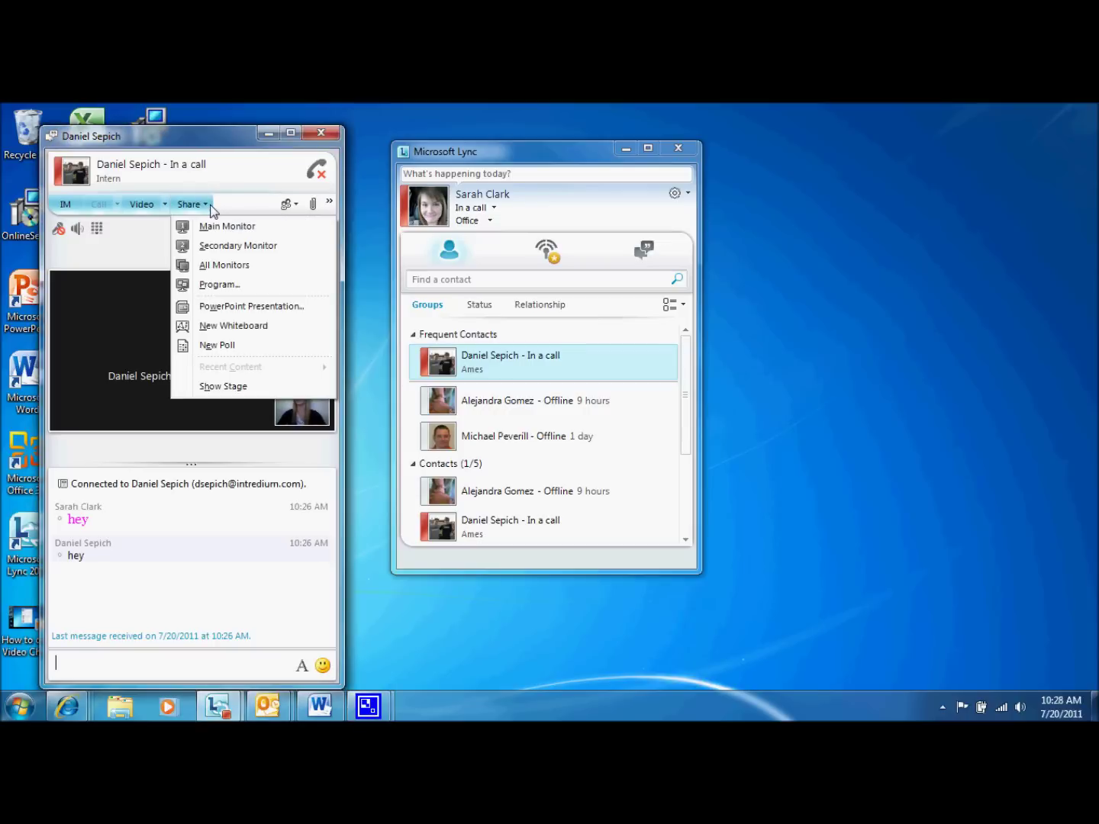
{"action": "left_click", "coordinate": [269, 232]}
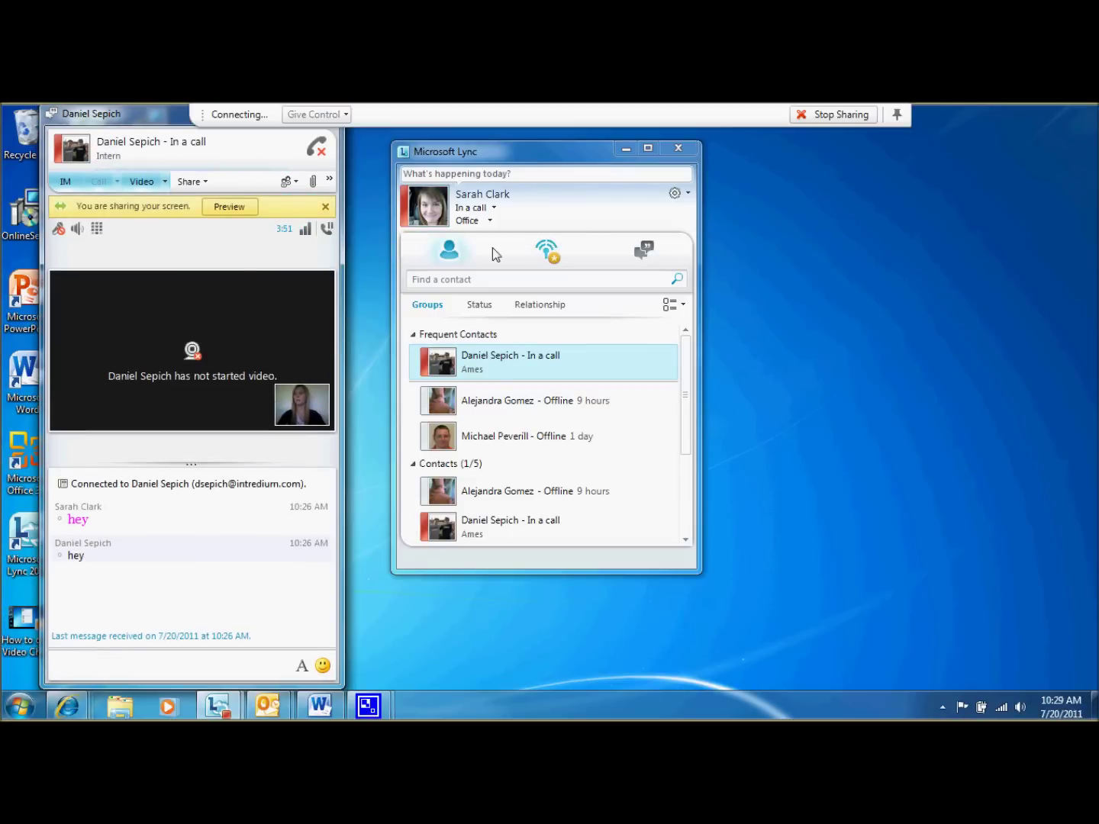
{"action": "mouse_move", "coordinate": [196, 322]}
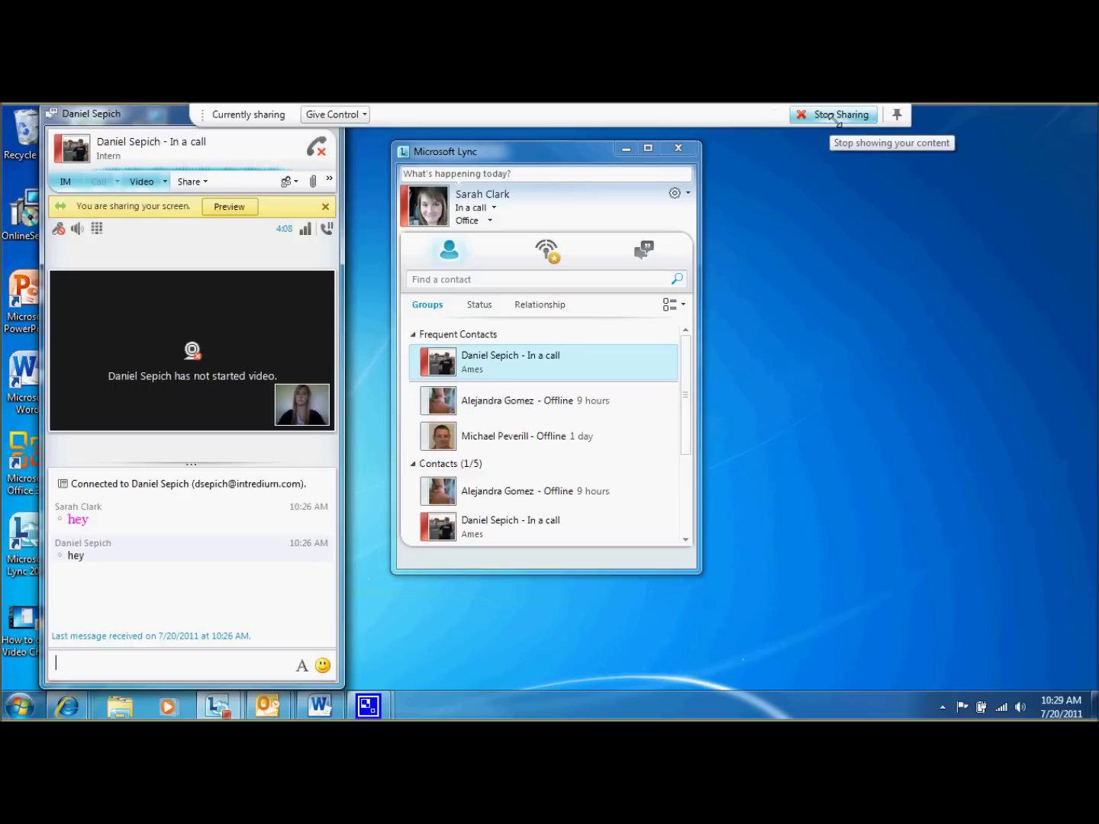
{"action": "left_click", "coordinate": [837, 116]}
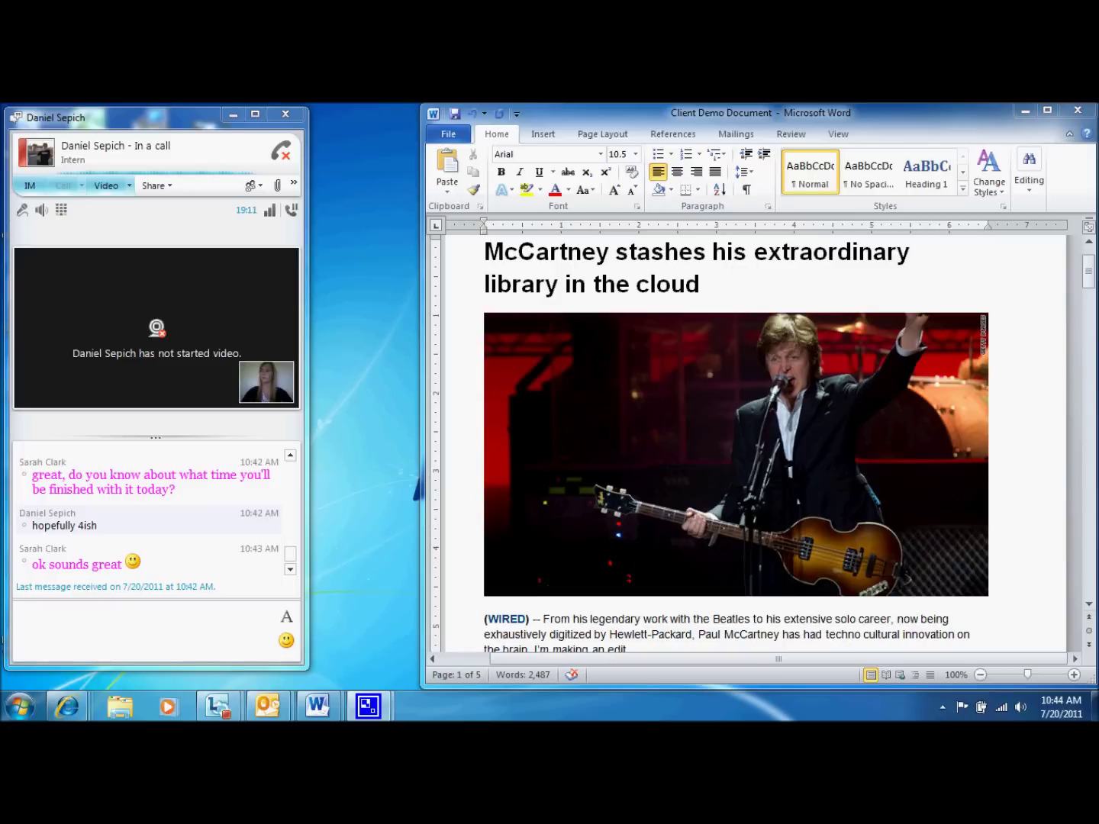
Step: Share only the Client Demo Document Word window with the call participant
{"action": "left_click", "coordinate": [161, 185]}
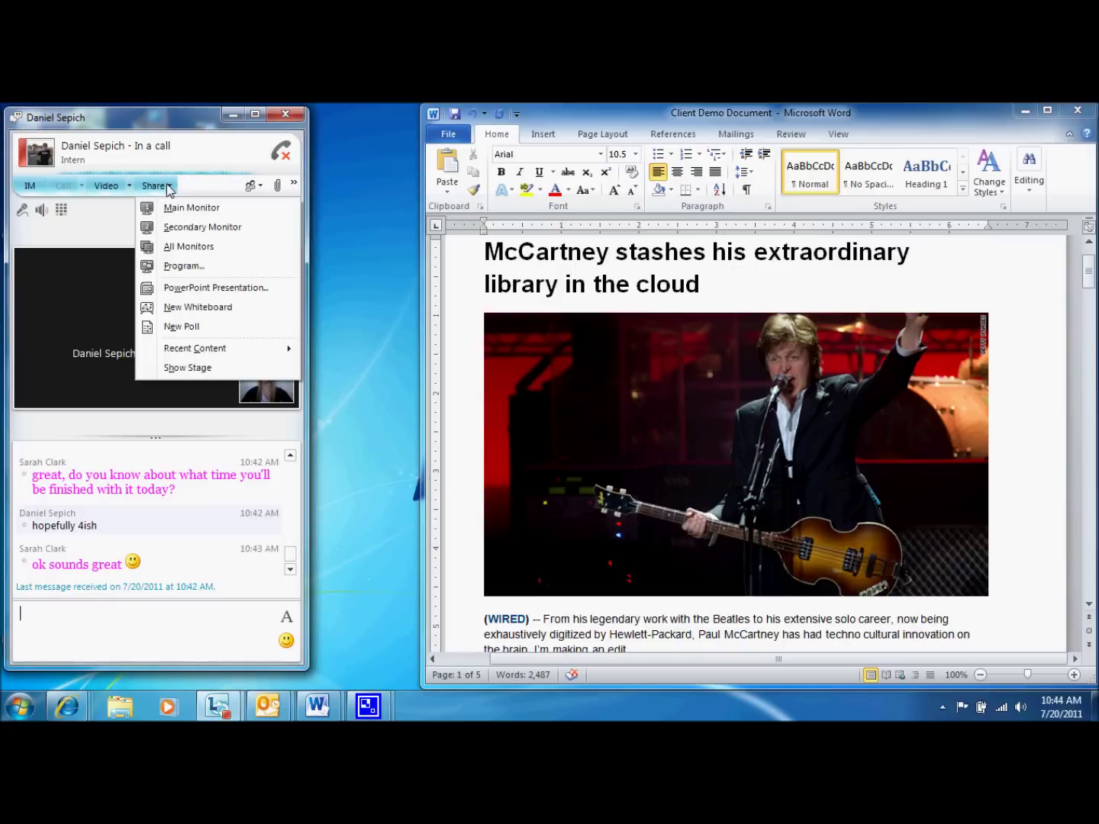
{"action": "left_click", "coordinate": [214, 266]}
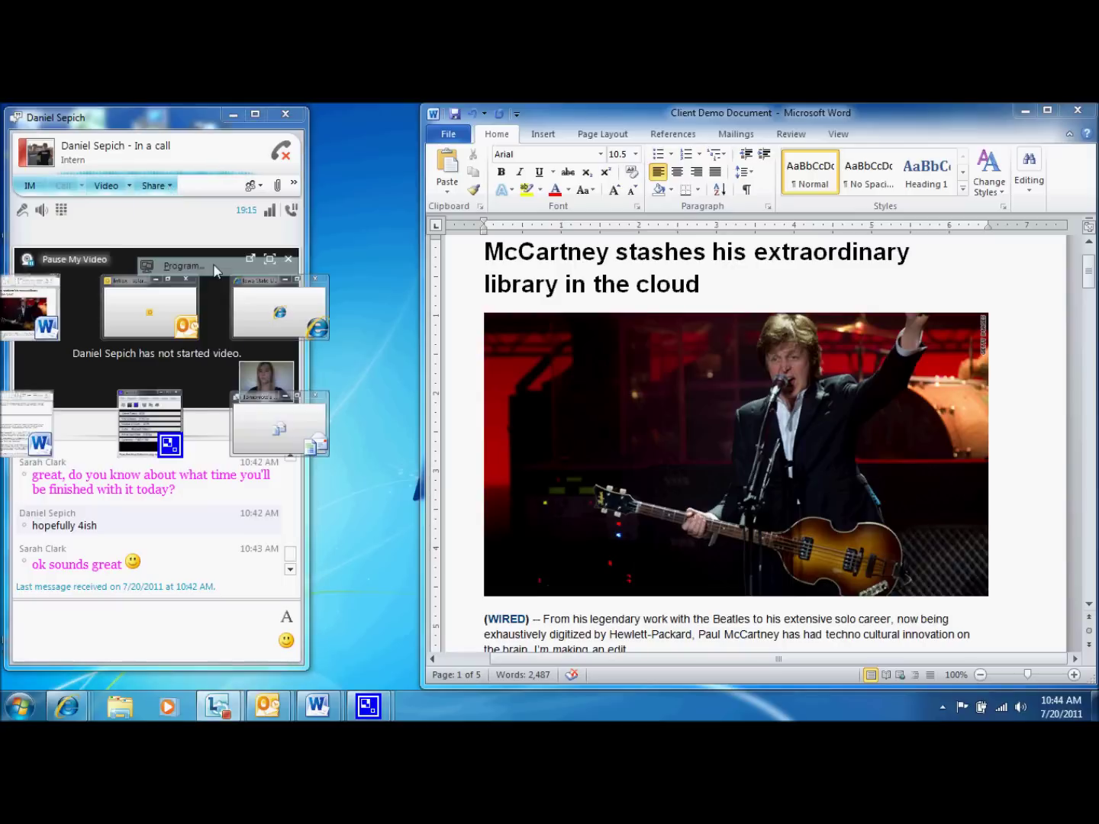
{"action": "left_click_drag", "start_coordinate": [216, 202], "coordinate": [379, 224]}
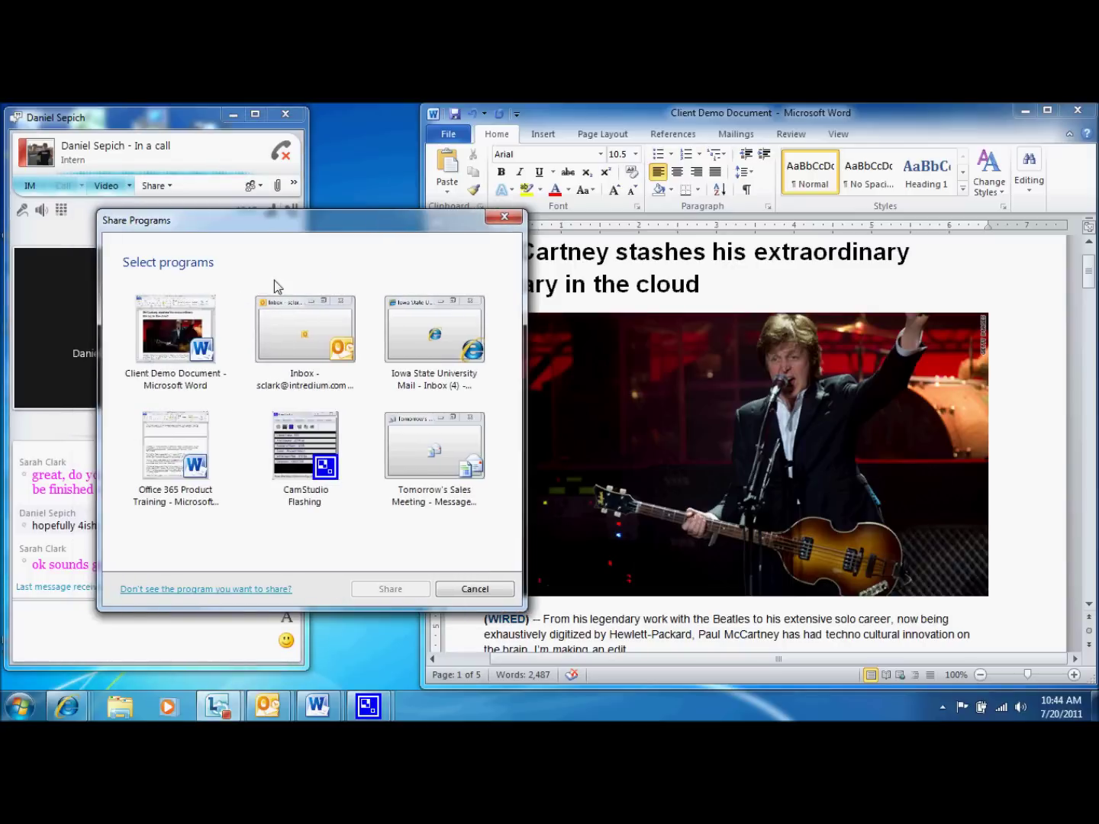
{"action": "left_click", "coordinate": [183, 333]}
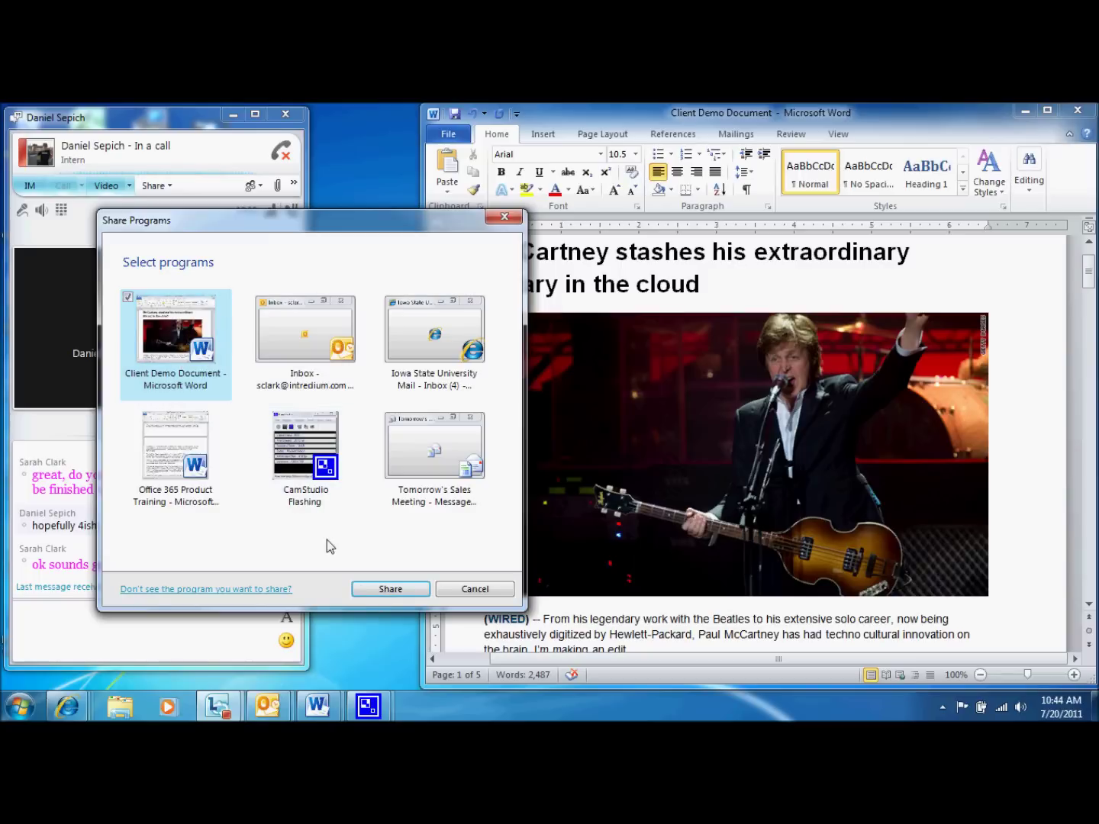
{"action": "left_click", "coordinate": [390, 589]}
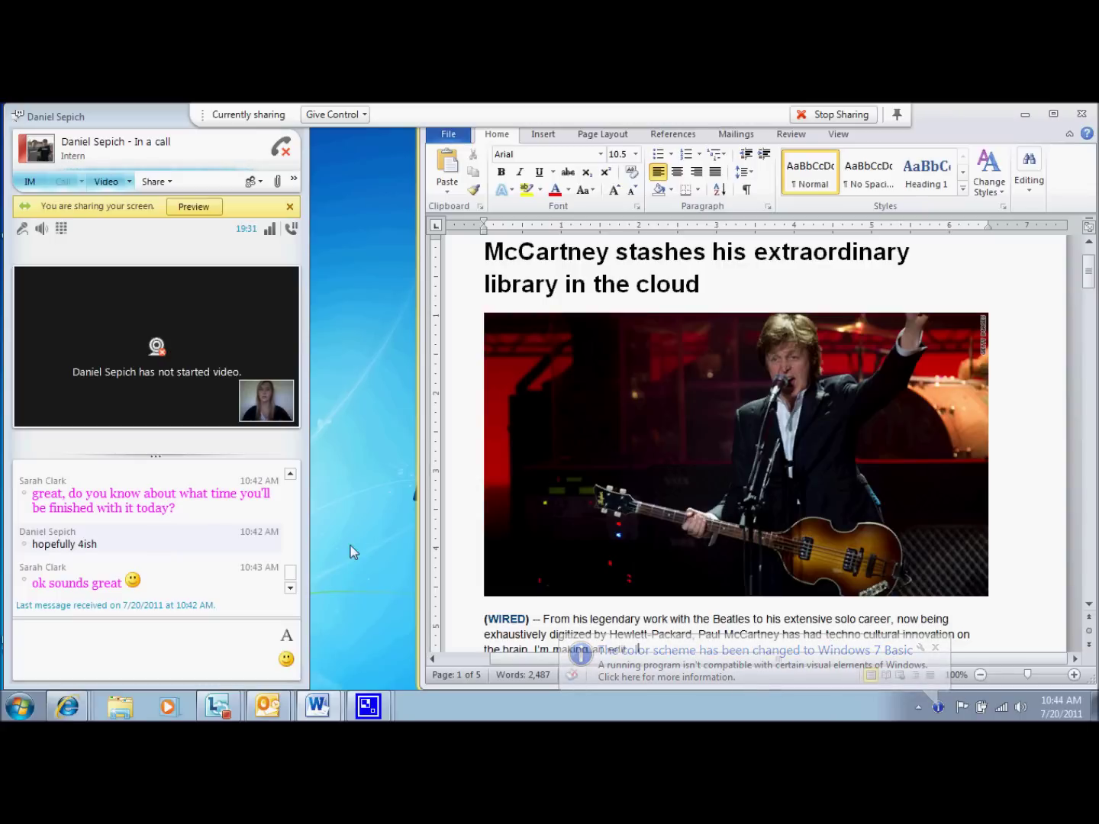
Step: Give the call participant control of the shared Word document and accept the control notice
{"action": "left_click", "coordinate": [354, 119]}
{"action": "left_click", "coordinate": [353, 196]}
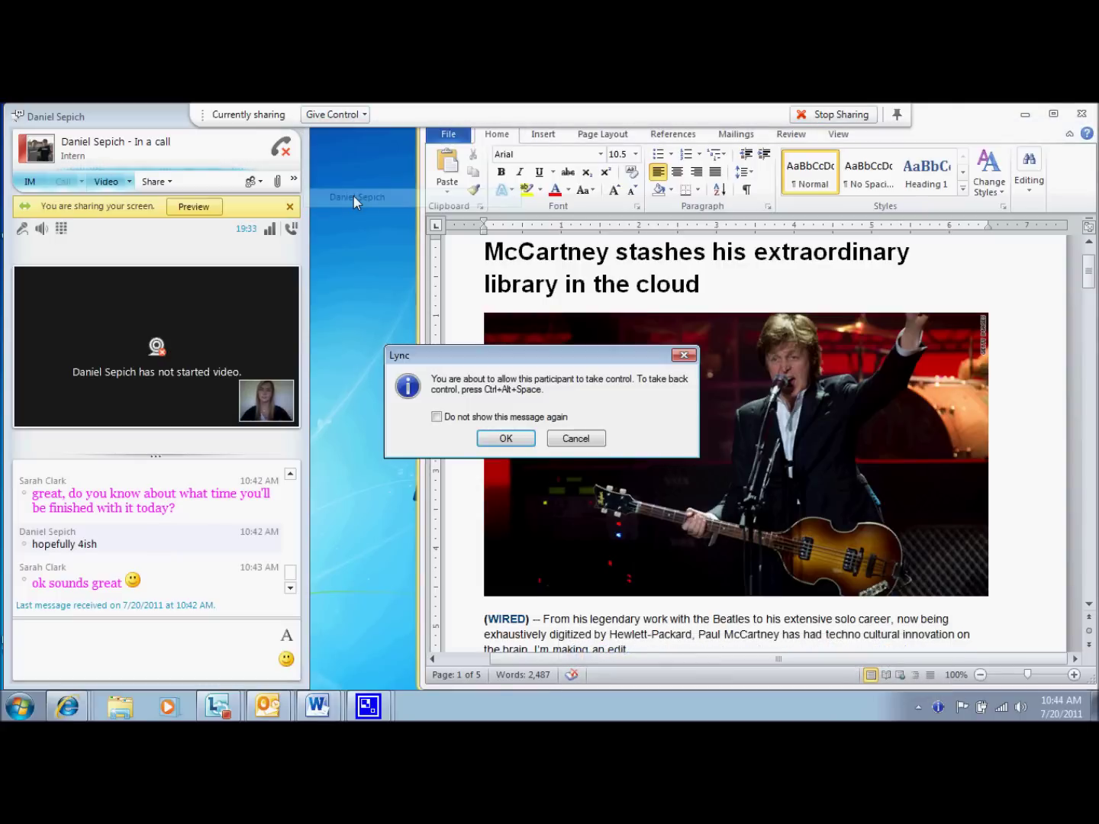
{"action": "left_click", "coordinate": [493, 439]}
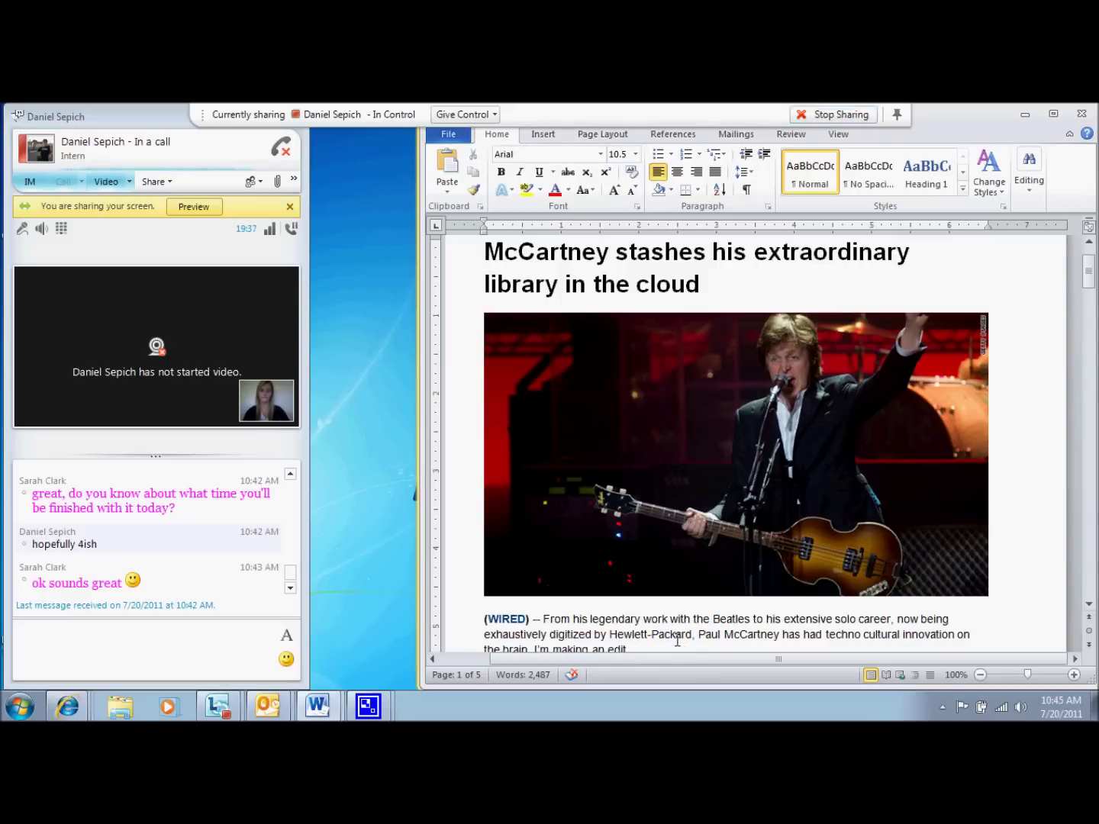
Step: Add the text "I am making an edit" at the end of the document's first paragraph, after "I'm making an edit…"
{"action": "scroll", "coordinate": [677, 641], "scroll_direction": "down", "scroll_amount": 3}
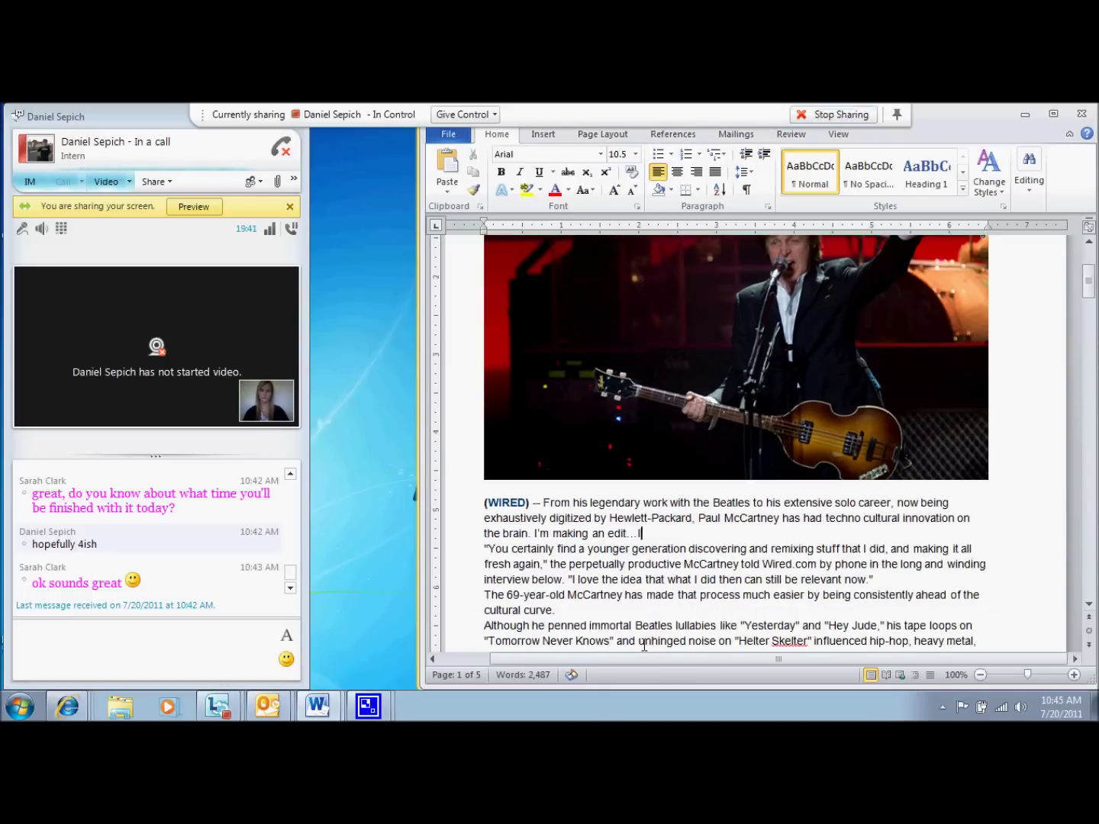
{"action": "type", "text": "I am maki"}
{"action": "type", "text": "ng an edi"}
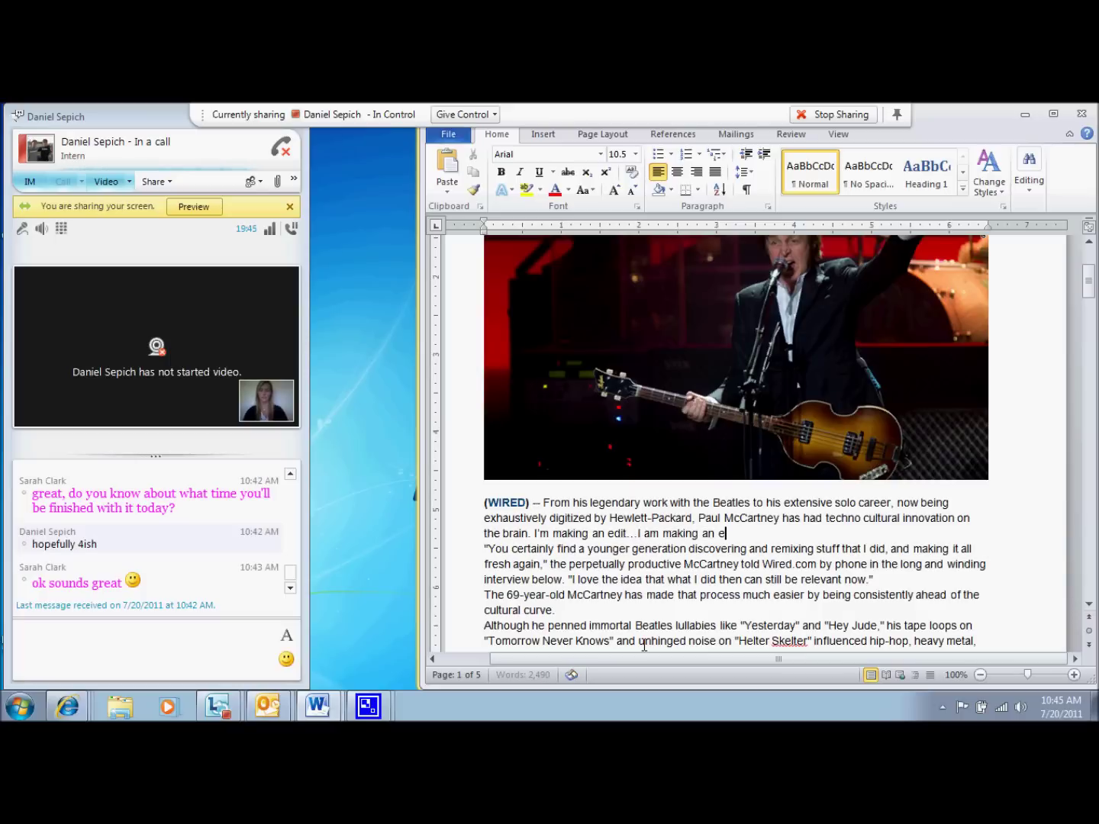
{"action": "type", "text": "t"}
{"action": "scroll", "coordinate": [936, 574], "scroll_direction": "down", "scroll_amount": 3}
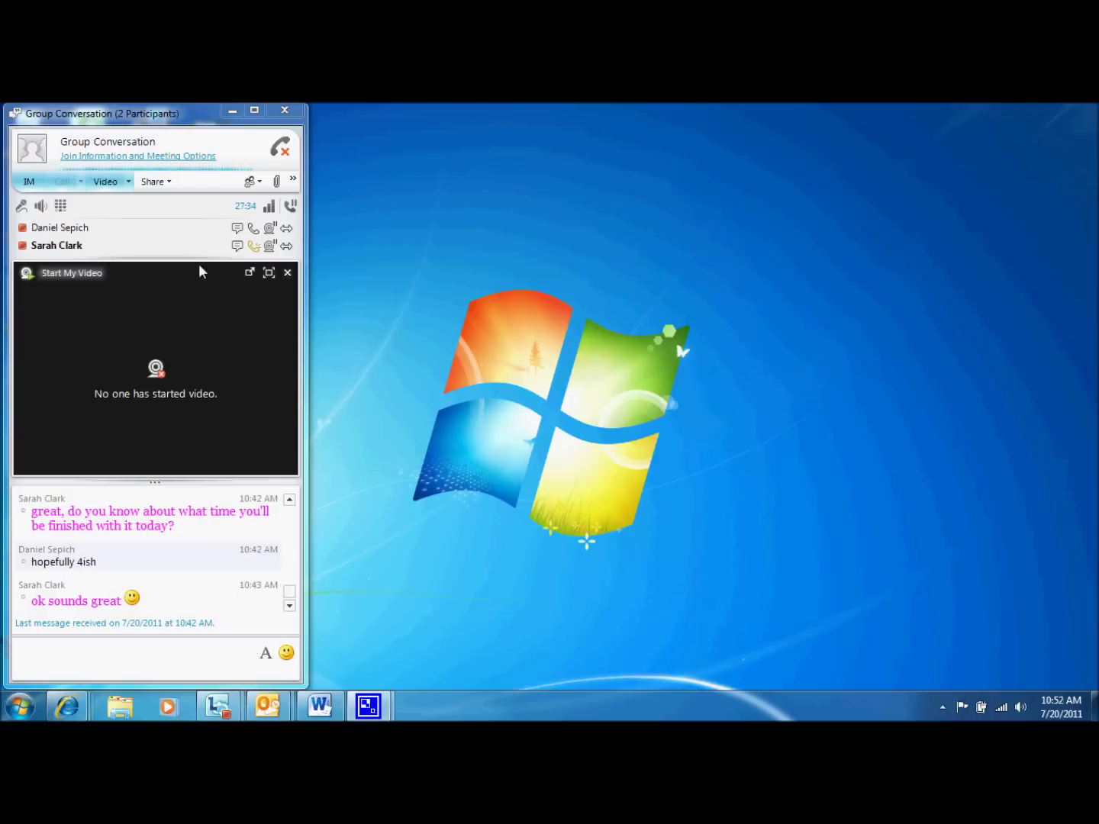
Step: Share the PowerPoint file Grant-Office 365 Presentation in the group conversation, accepting the rename to Grant-Office 365 Presentation [3].pptx
{"action": "left_click", "coordinate": [169, 184]}
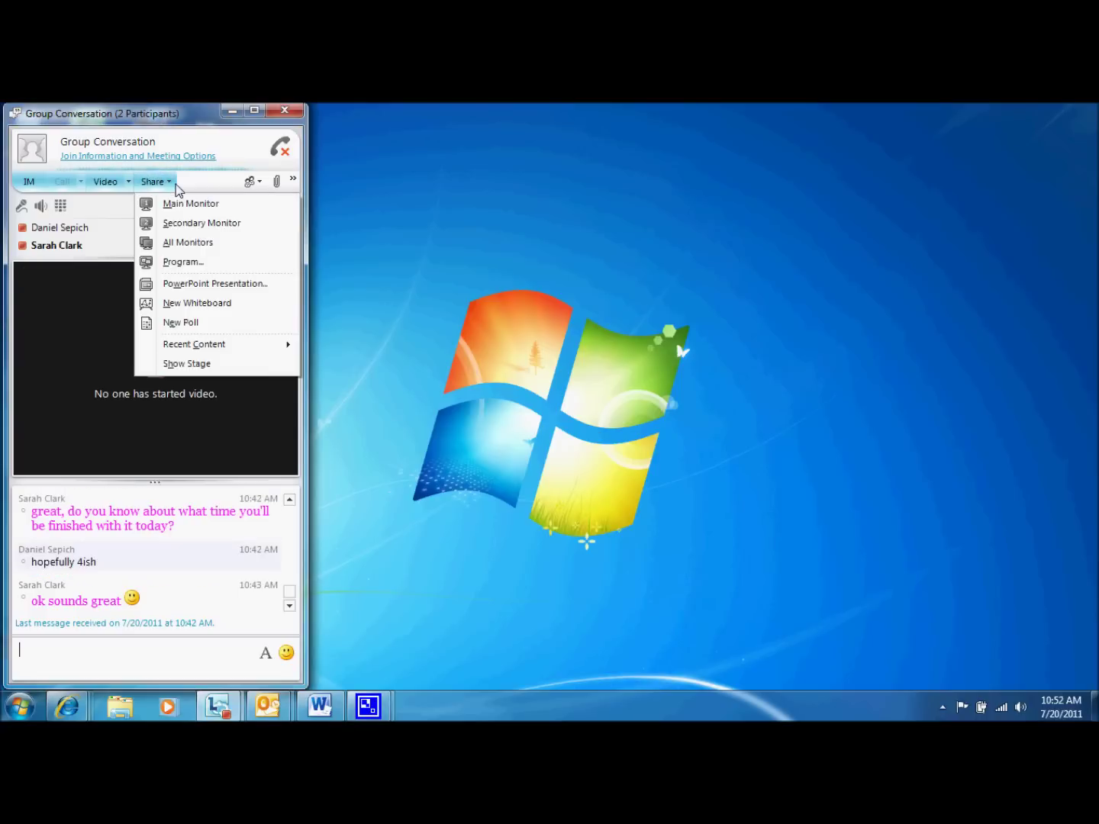
{"action": "left_click", "coordinate": [197, 286]}
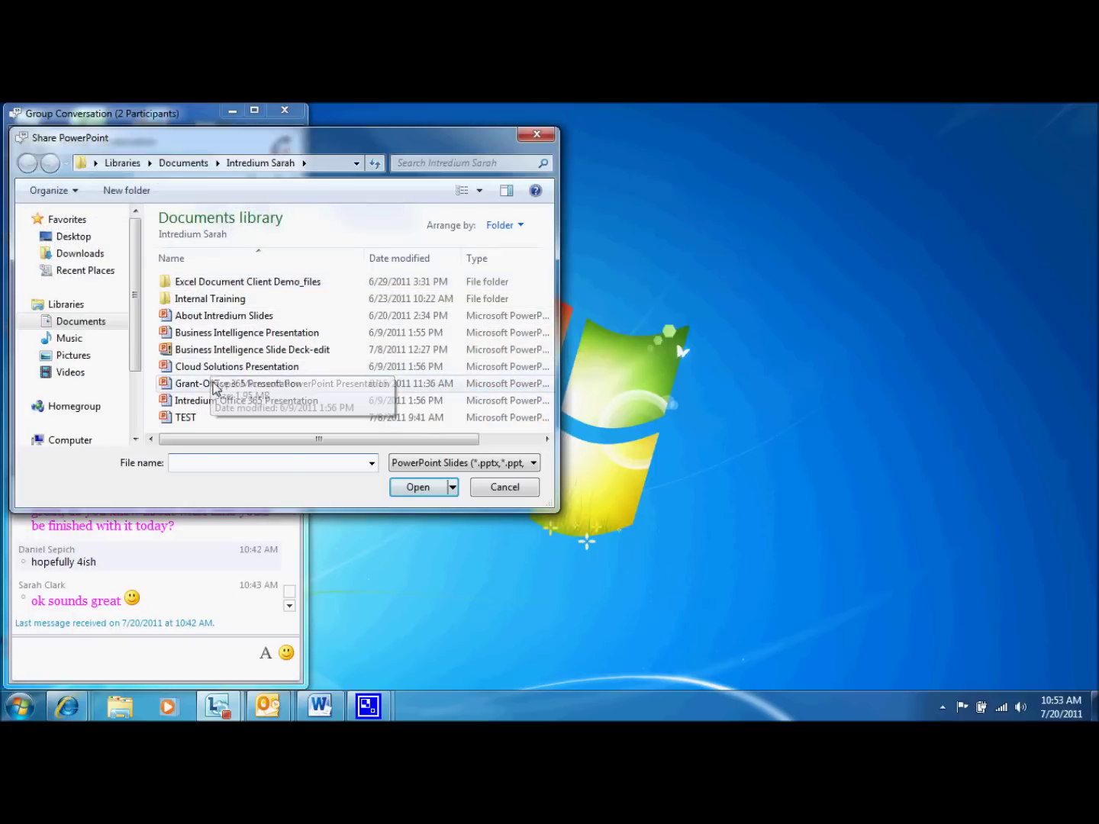
{"action": "left_click", "coordinate": [217, 384]}
{"action": "left_click", "coordinate": [408, 491]}
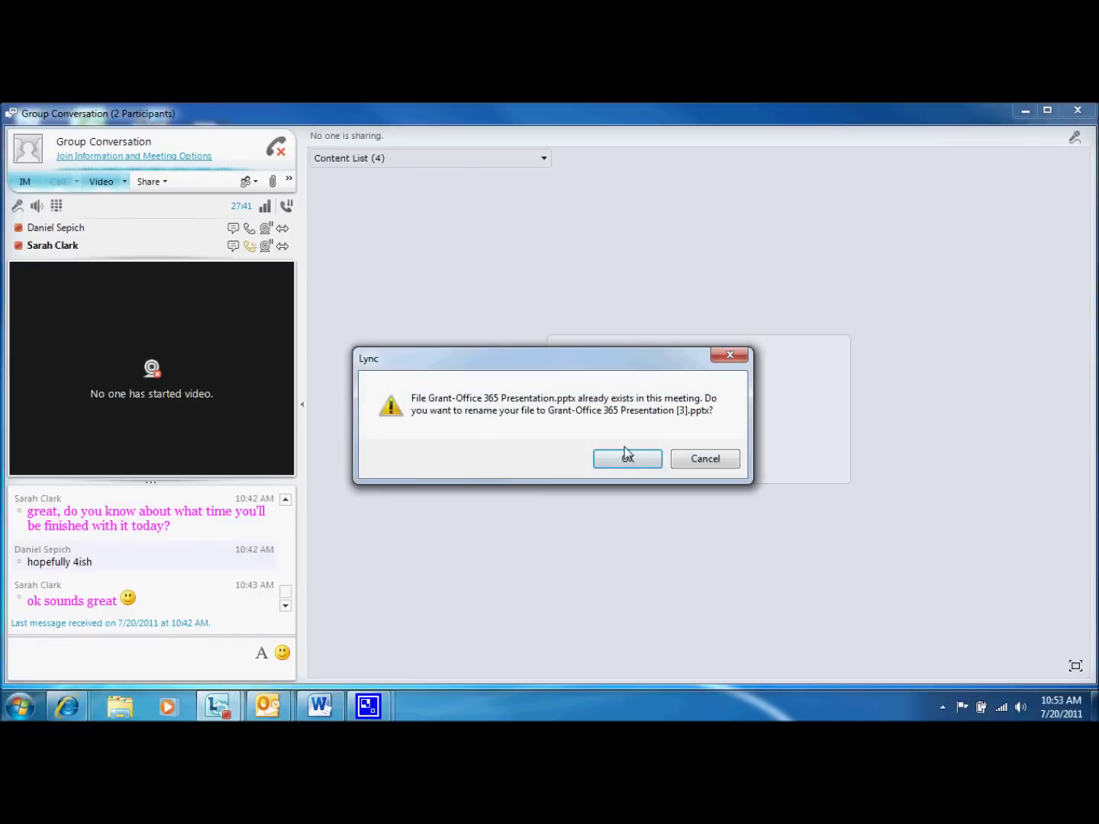
{"action": "left_click", "coordinate": [629, 461]}
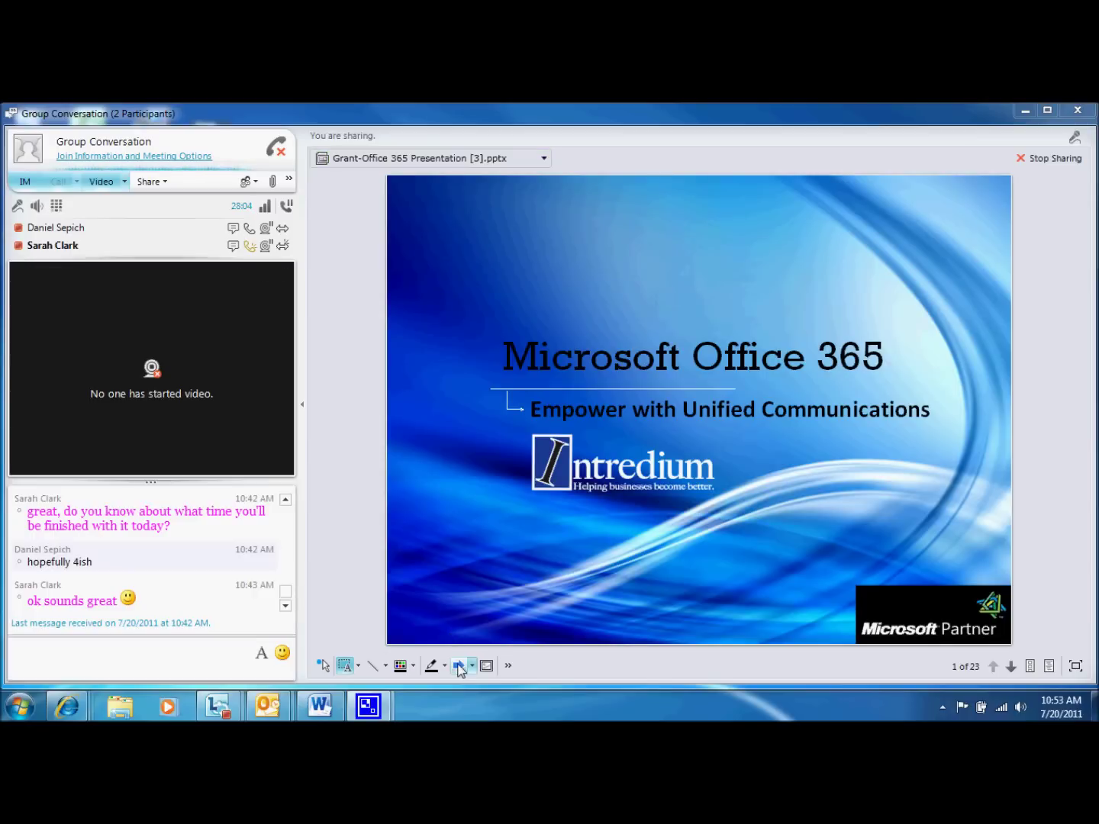
Step: Stamp three arrows beside the title and subtitle on the shared presentation's opening slide
{"action": "left_click", "coordinate": [458, 666]}
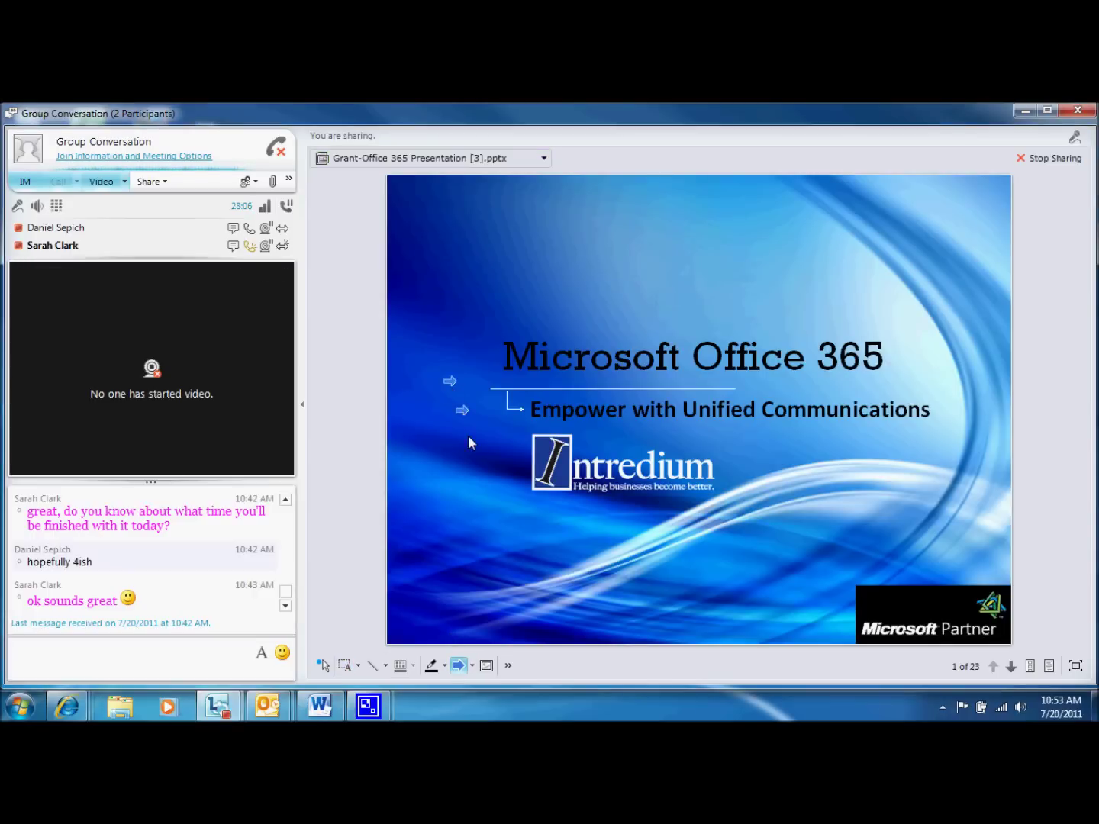
{"action": "left_click", "coordinate": [470, 438]}
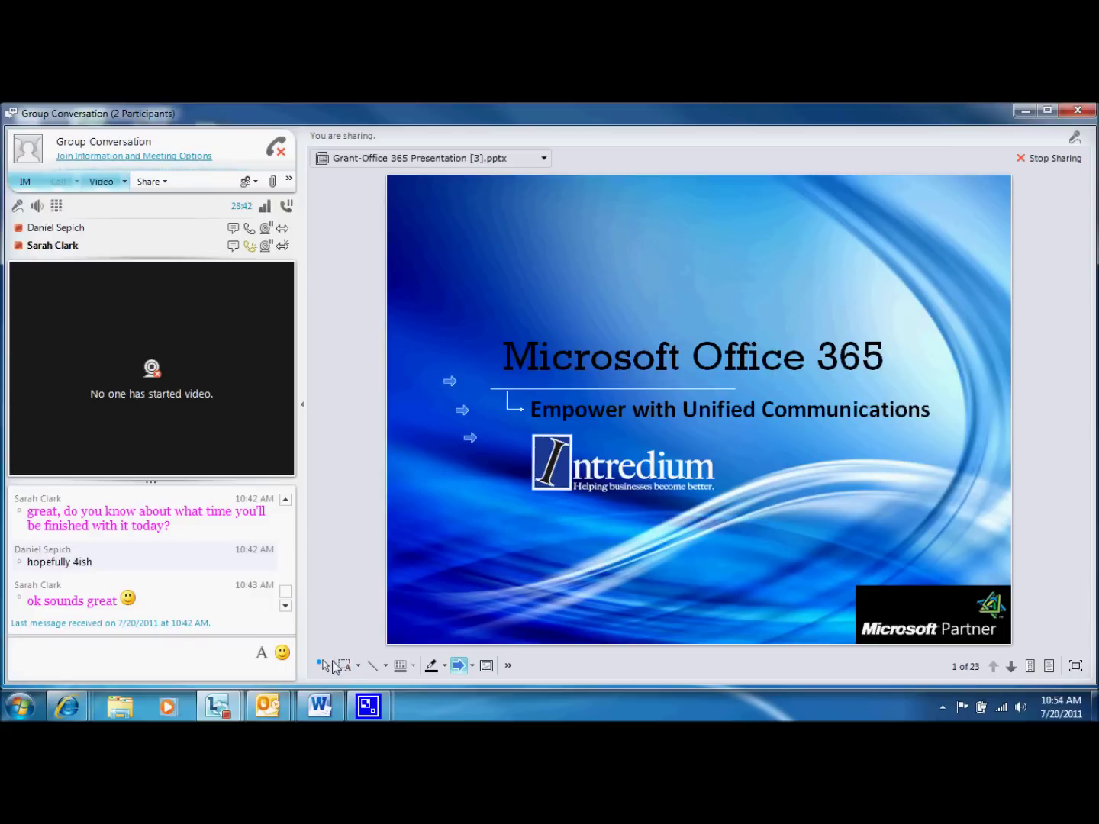
Step: Send the instant message "hey" in the group conversation
{"action": "left_click", "coordinate": [199, 659]}
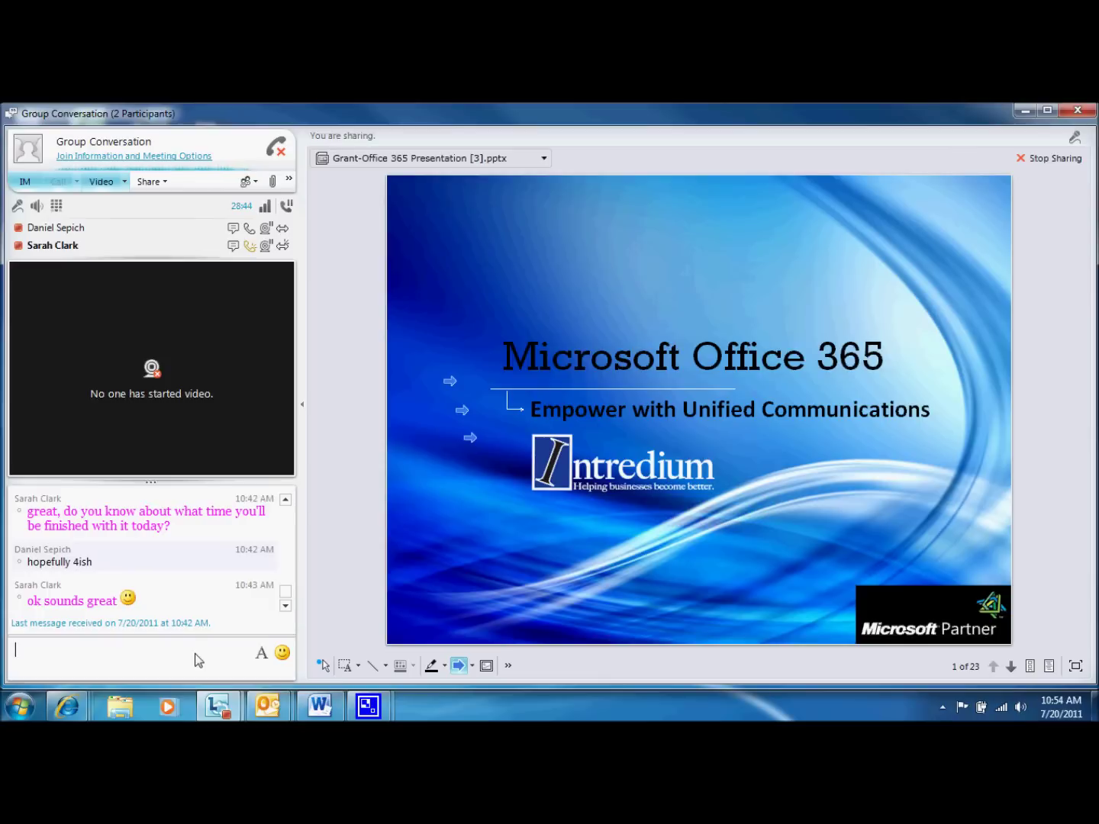
{"action": "type", "text": "hey"}
{"action": "key", "text": "Return"}
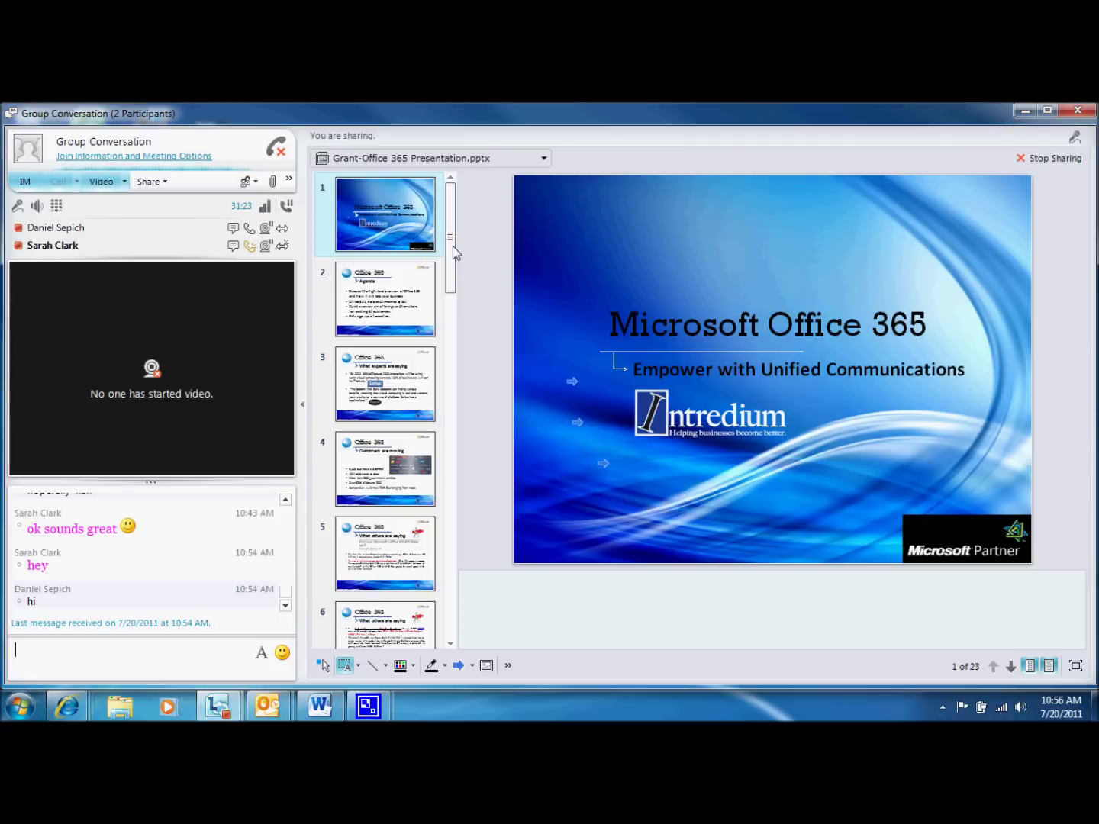
Step: Present slide 7, Business and Financial Value, followed by slide 11, Exchange Online, using the slide thumbnails
{"action": "left_click_drag", "start_coordinate": [452, 246], "coordinate": [451, 311]}
{"action": "scroll", "coordinate": [412, 366], "scroll_direction": "down", "scroll_amount": 1}
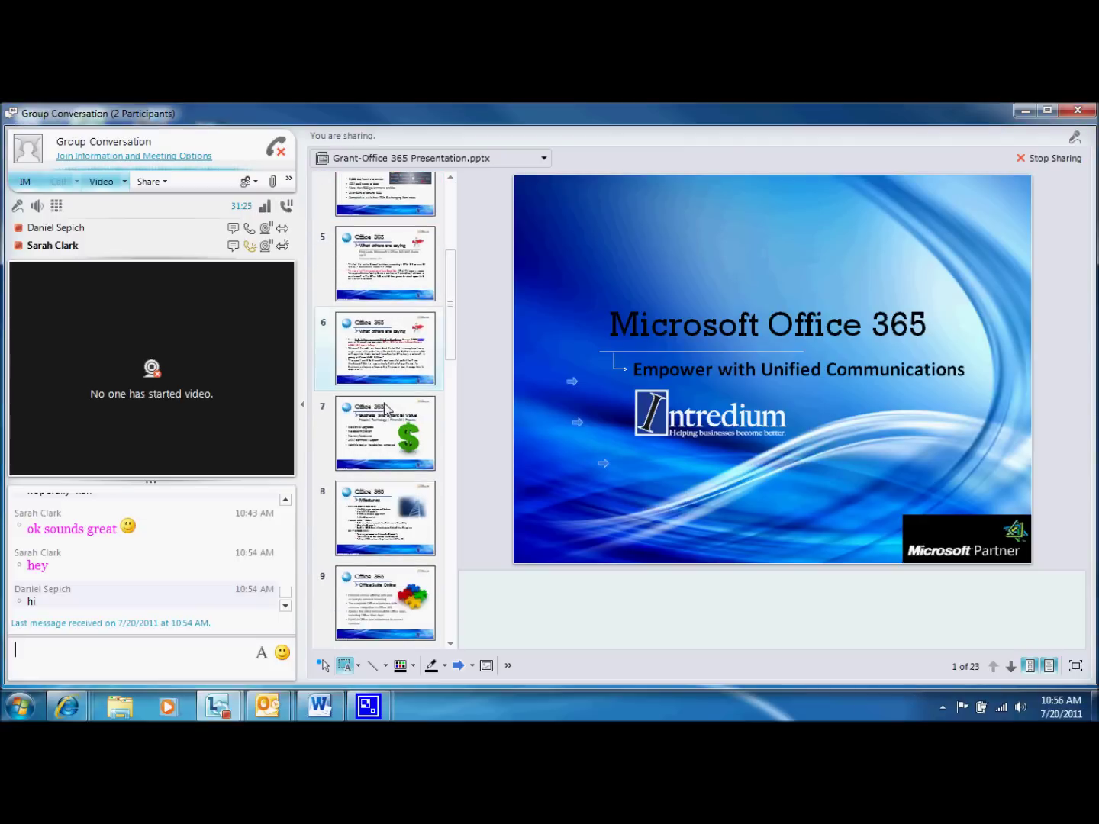
{"action": "left_click", "coordinate": [383, 441]}
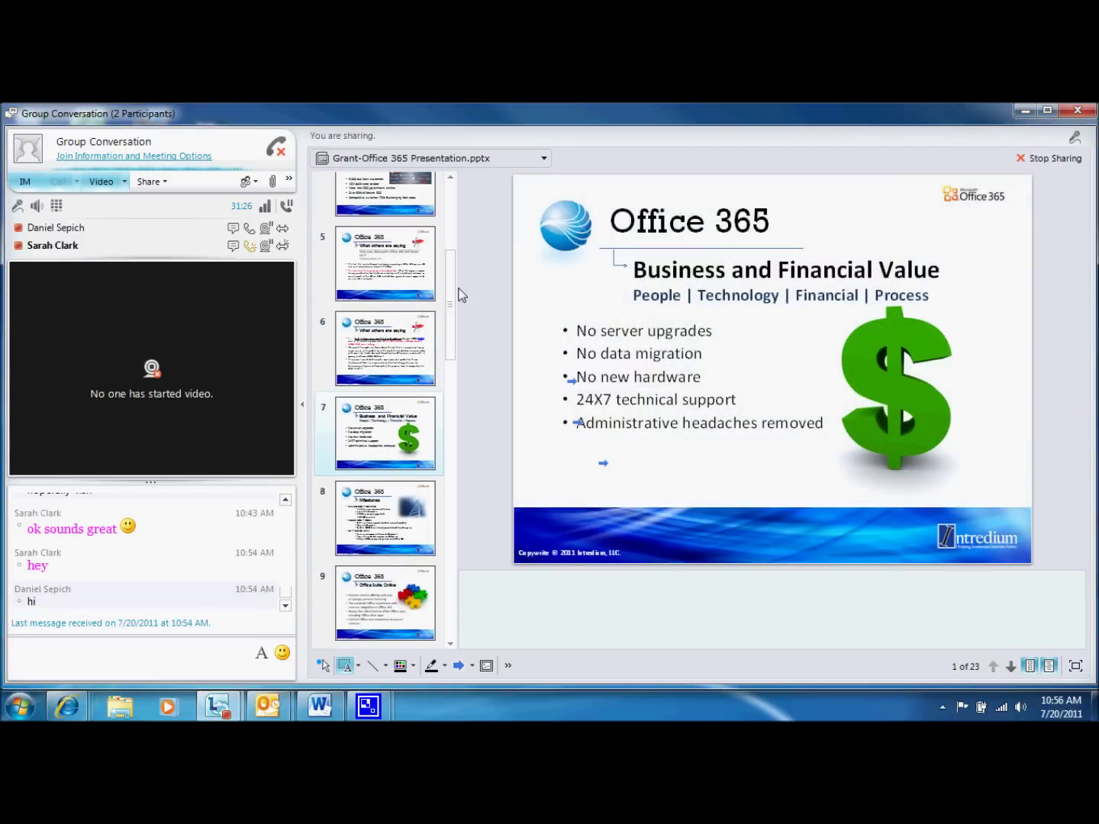
{"action": "left_click_drag", "start_coordinate": [452, 289], "coordinate": [457, 365]}
{"action": "left_click", "coordinate": [383, 496]}
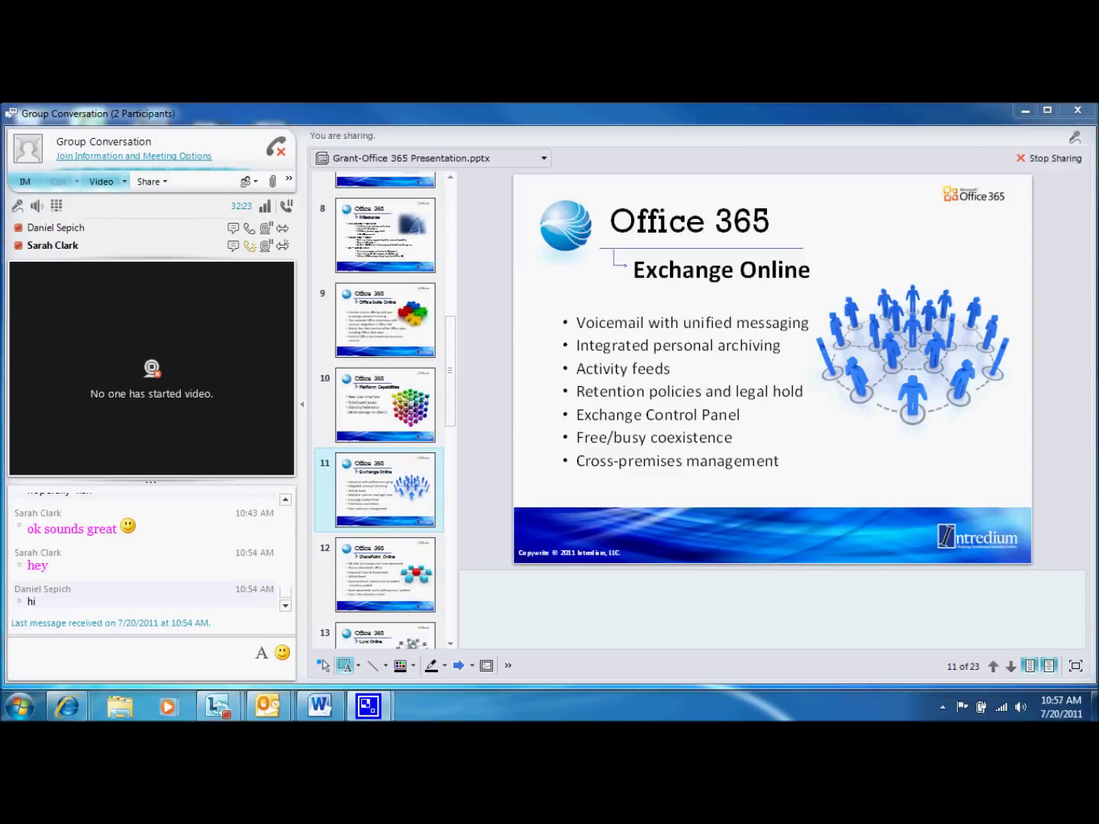
Step: Share a new whiteboard with the group conversation and write "hello" in its upper middle
{"action": "left_click", "coordinate": [165, 183]}
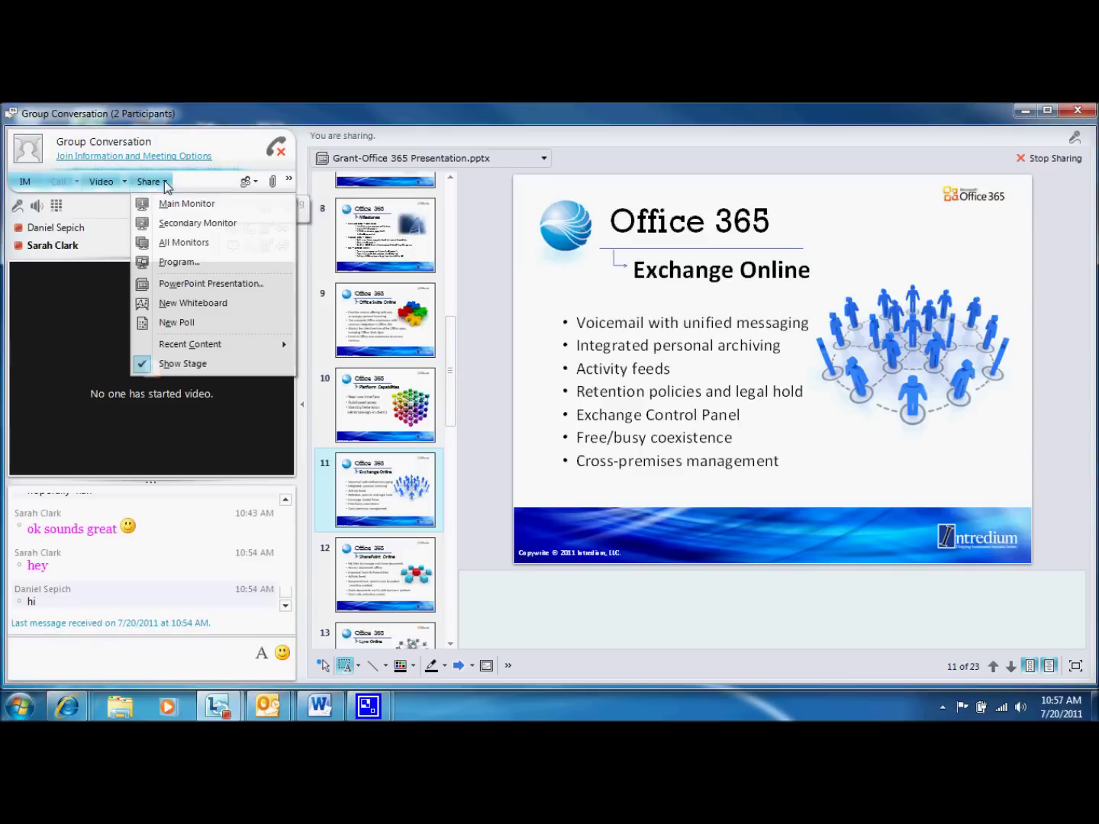
{"action": "left_click", "coordinate": [203, 303]}
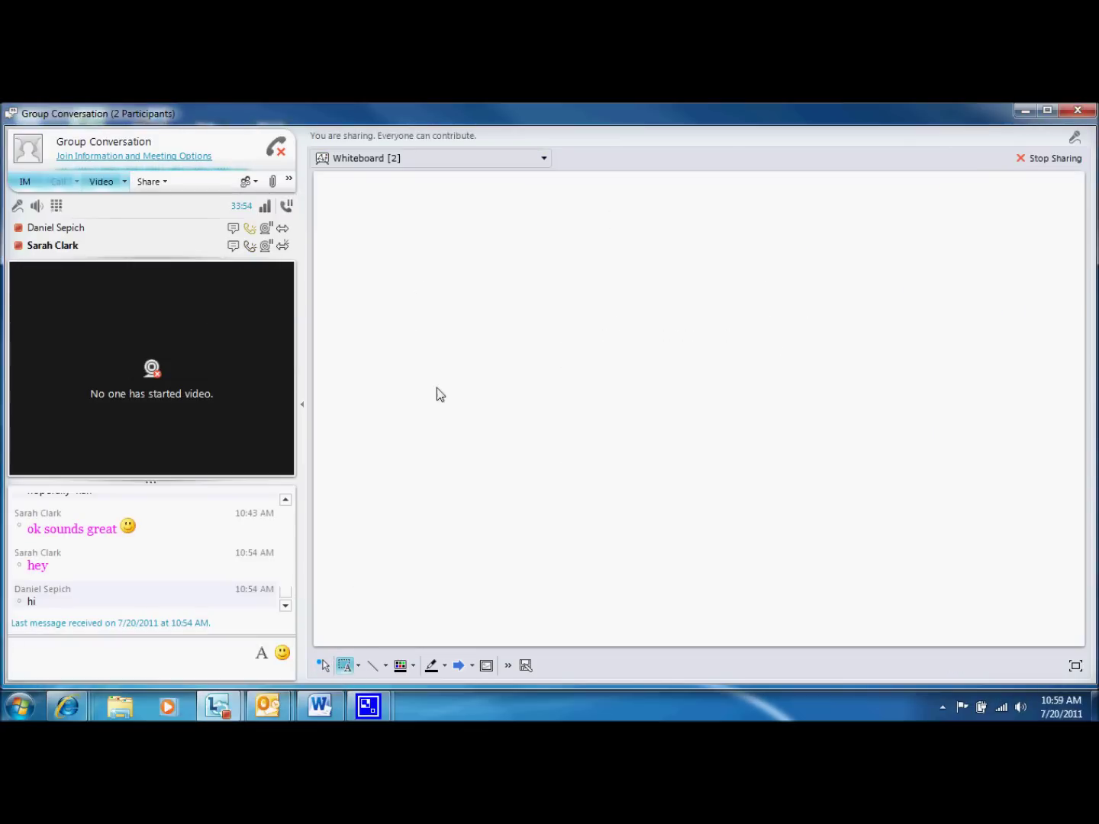
{"action": "left_click", "coordinate": [531, 342]}
{"action": "type", "text": "hello"}
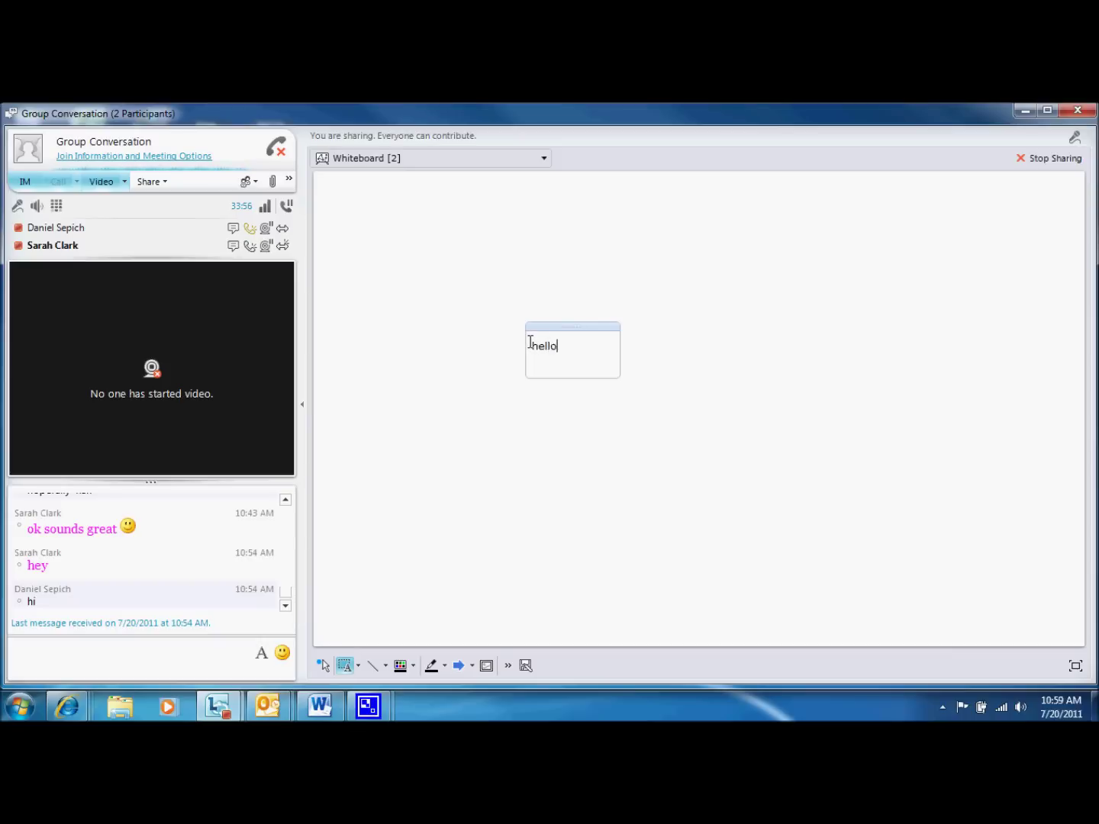
{"action": "key", "text": "Return"}
Step: Stamp three arrows on the whiteboard below the "hello" text
{"action": "left_click", "coordinate": [460, 664]}
{"action": "left_click", "coordinate": [439, 438]}
{"action": "left_click", "coordinate": [521, 511]}
{"action": "left_click", "coordinate": [626, 484]}
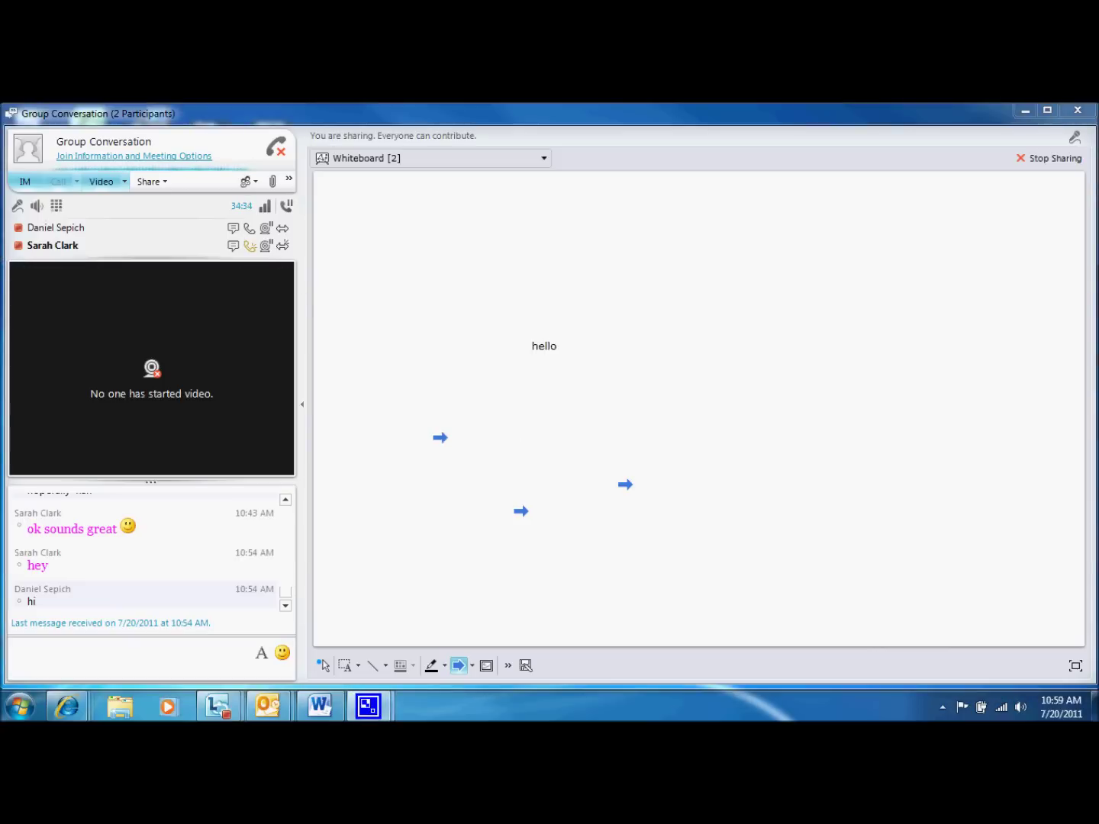
Step: Start a new poll with the question "What did you think of this presentation?"
{"action": "left_click", "coordinate": [163, 182]}
{"action": "left_click", "coordinate": [175, 323]}
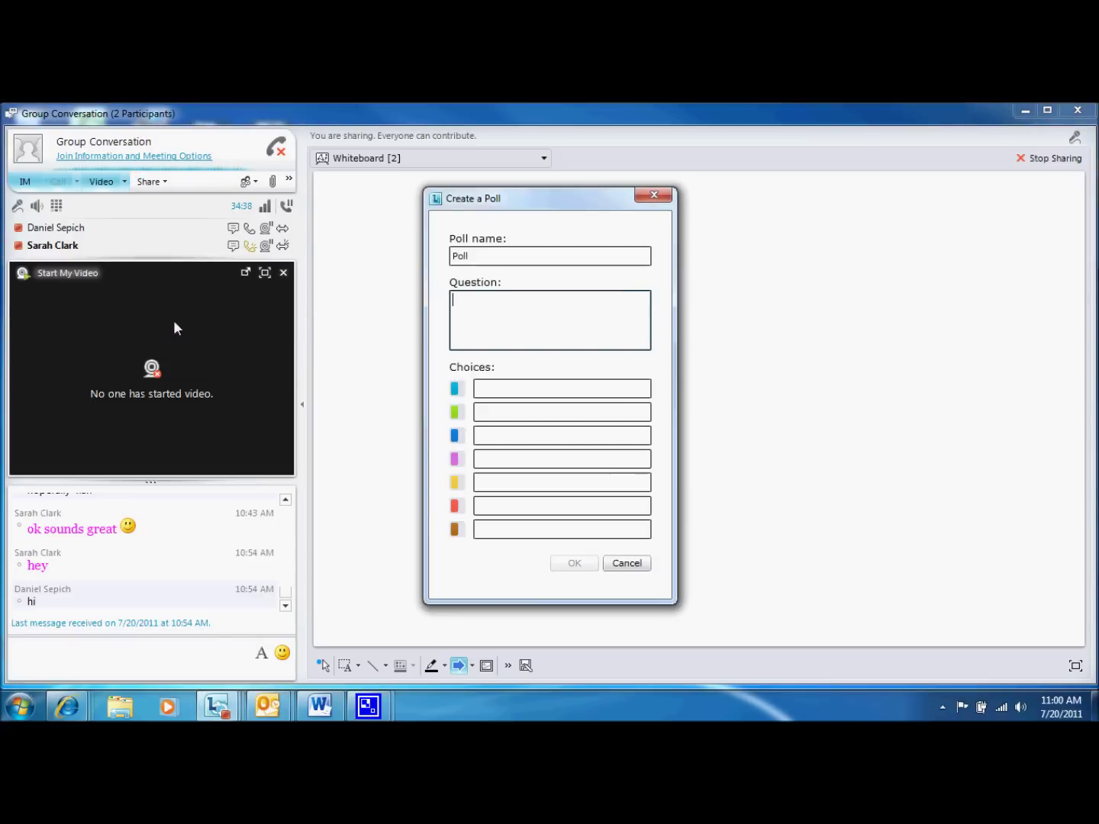
{"action": "left_click", "coordinate": [489, 305]}
{"action": "type", "text": "What di"}
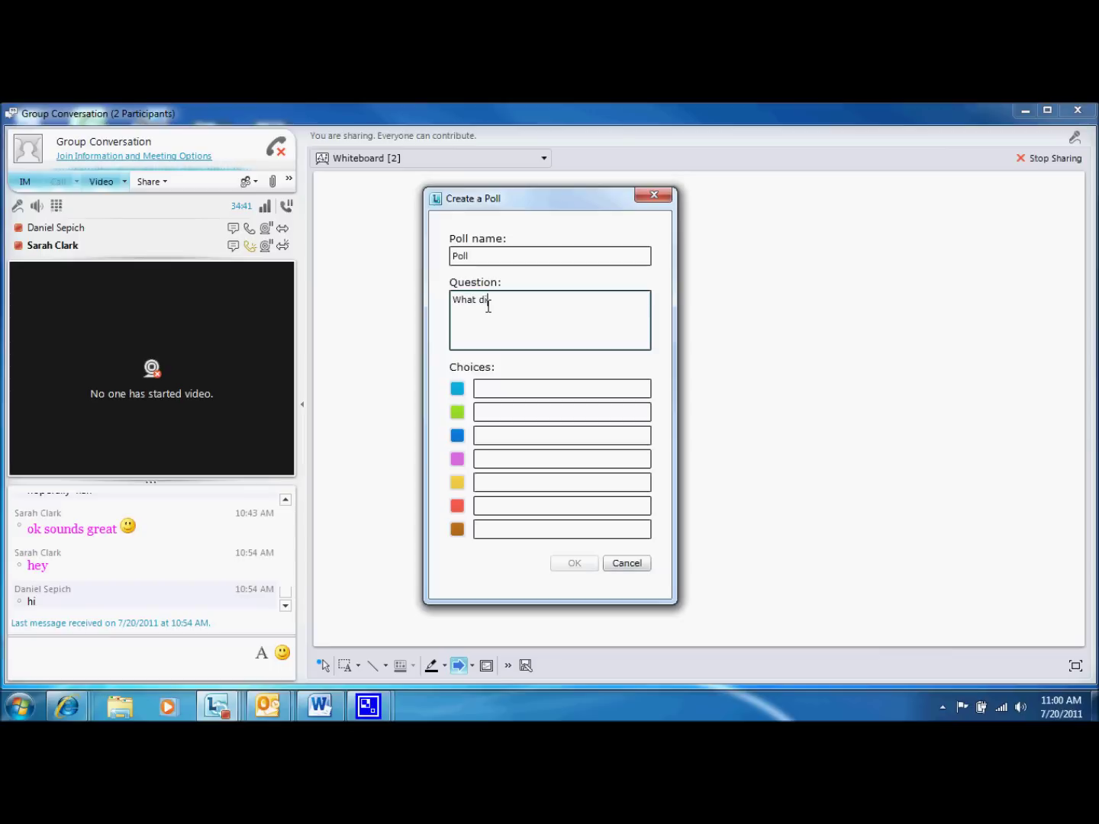
{"action": "type", "text": "d you think of this "}
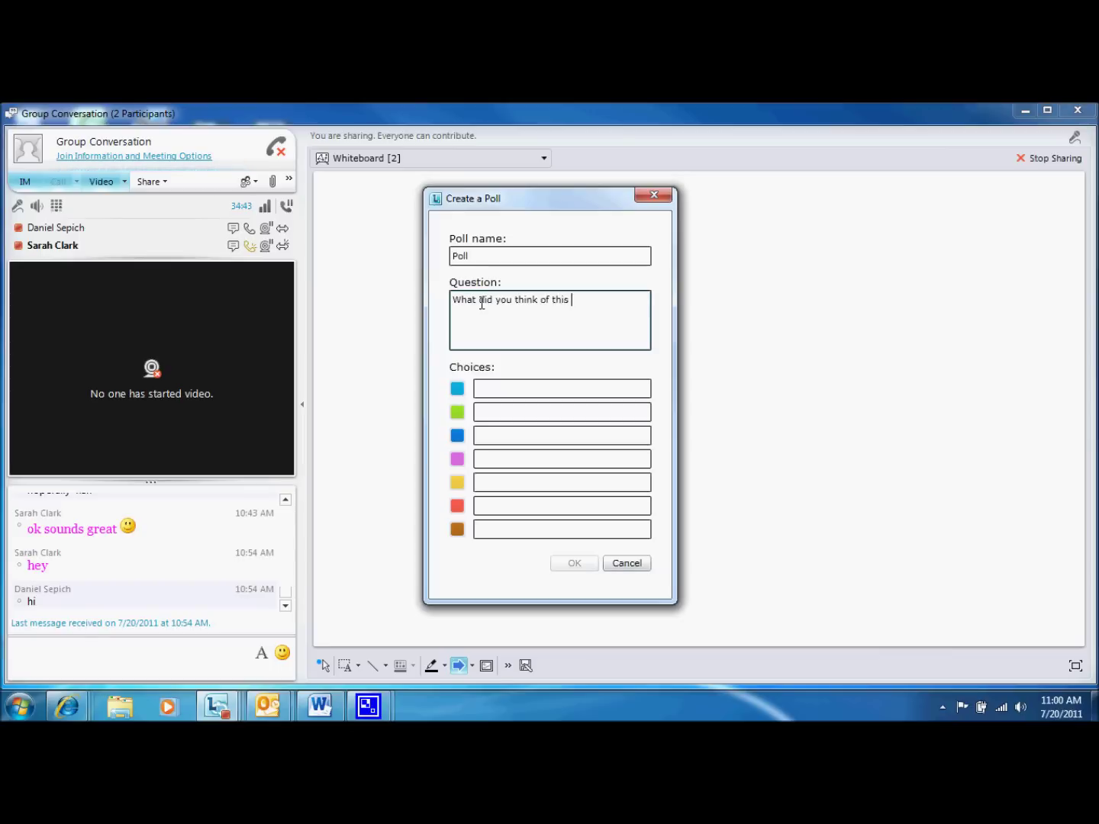
{"action": "type", "text": "presentation?"}
{"action": "key", "text": "Tab"}
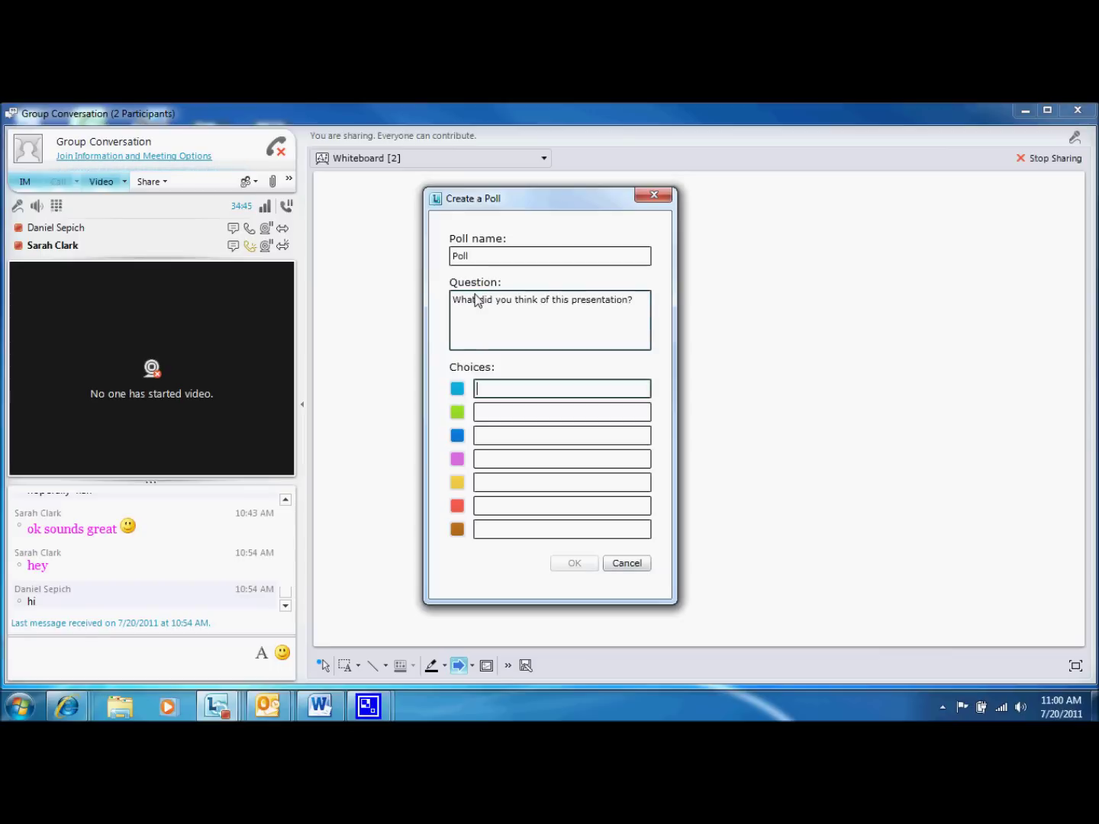
Step: Add the poll choices "I liked it", "It was great" and "I want to learn more", and create the poll
{"action": "type", "text": "I liked it"}
{"action": "key", "text": "Tab"}
{"action": "type", "text": "It "}
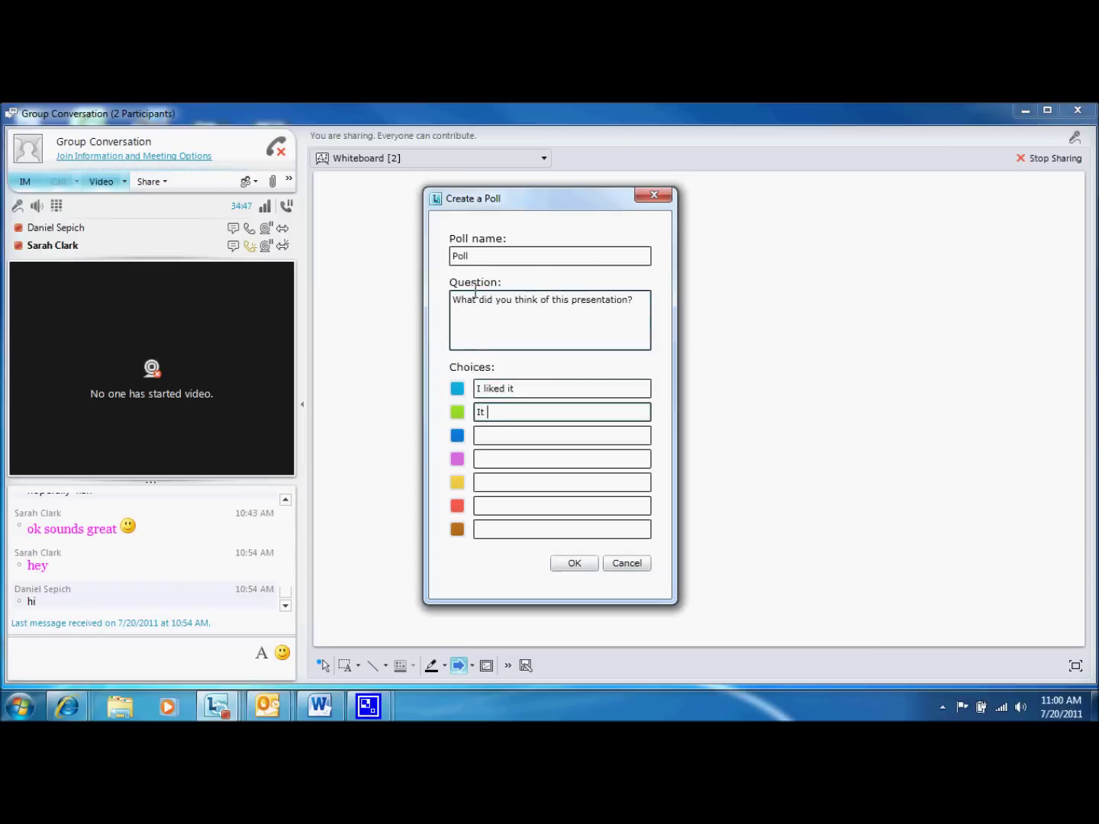
{"action": "type", "text": "was great"}
{"action": "key", "text": "Tab"}
{"action": "type", "text": "I wa"}
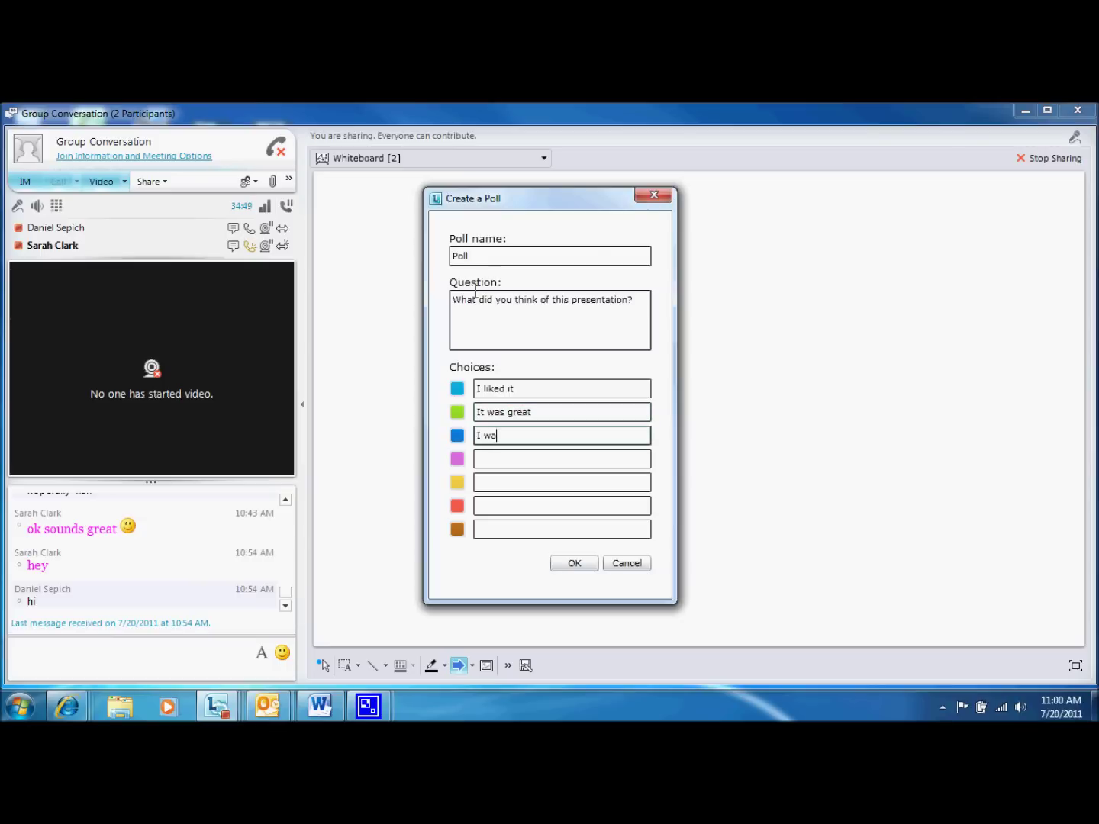
{"action": "type", "text": "nt to  learn more"}
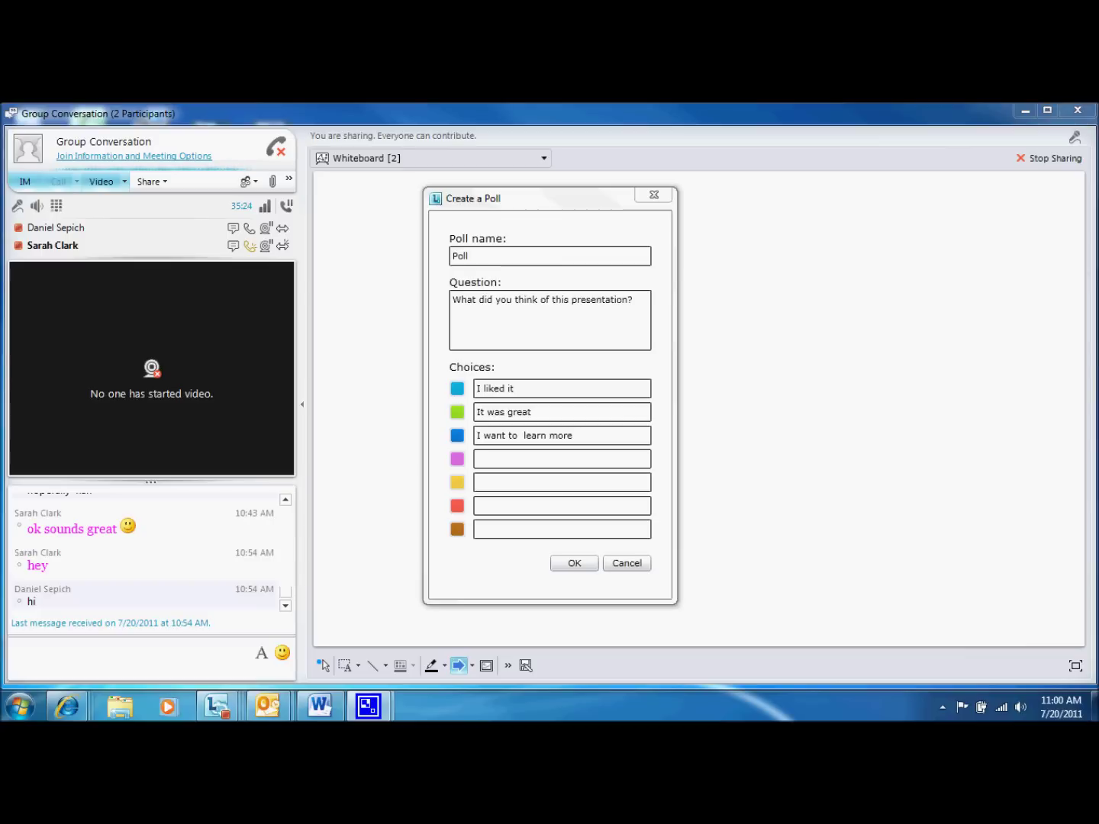
{"action": "left_click", "coordinate": [570, 562]}
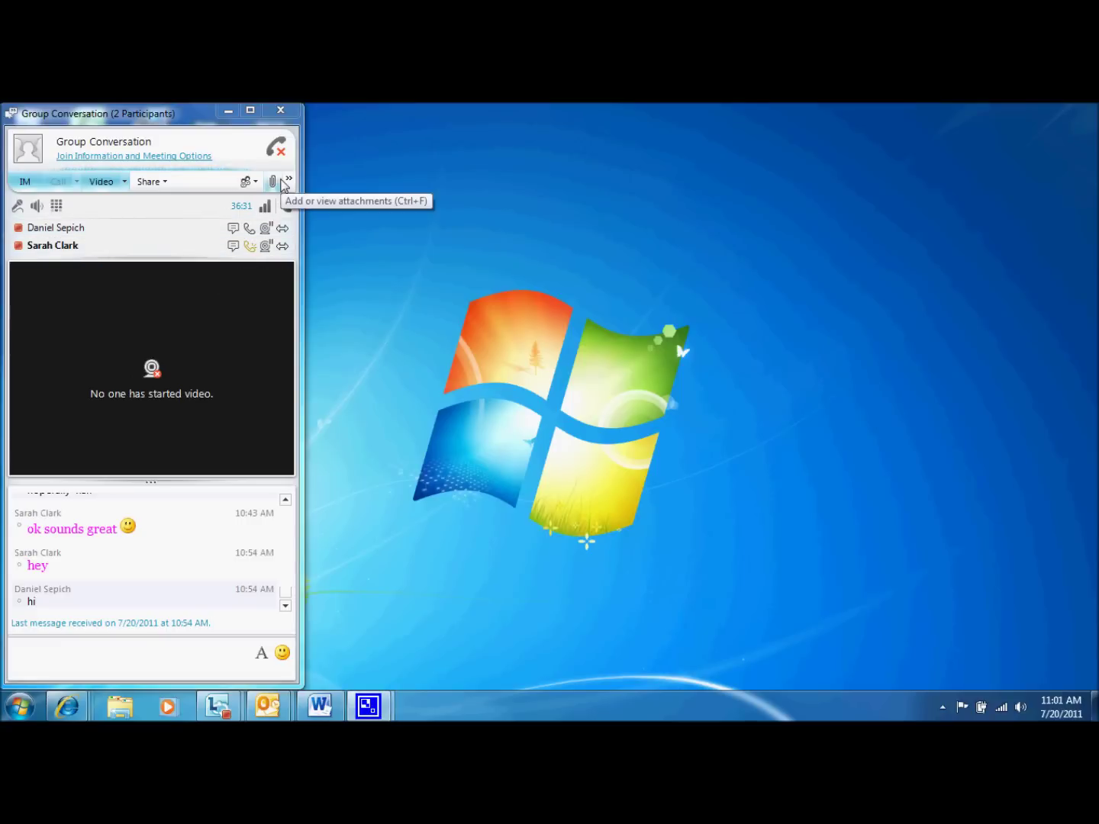
Step: Attach the BI Handout Word document to the group conversation for all participants
{"action": "left_click", "coordinate": [279, 183]}
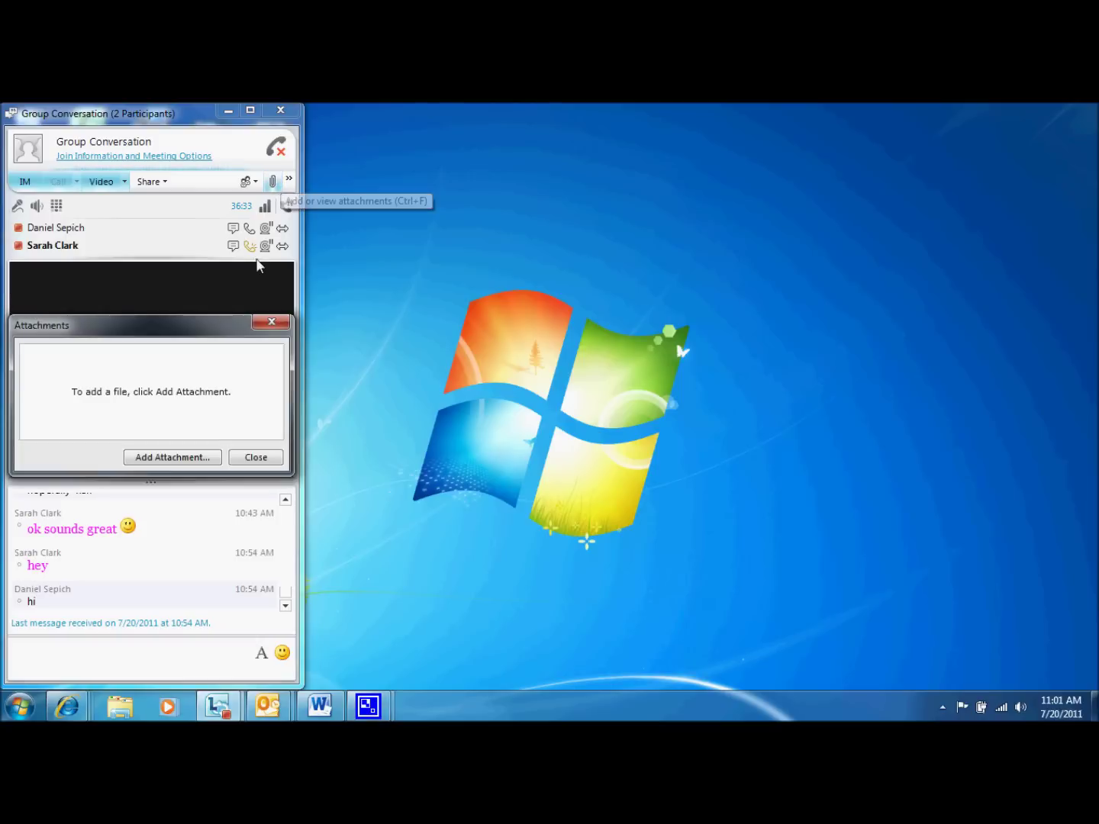
{"action": "left_click", "coordinate": [186, 461]}
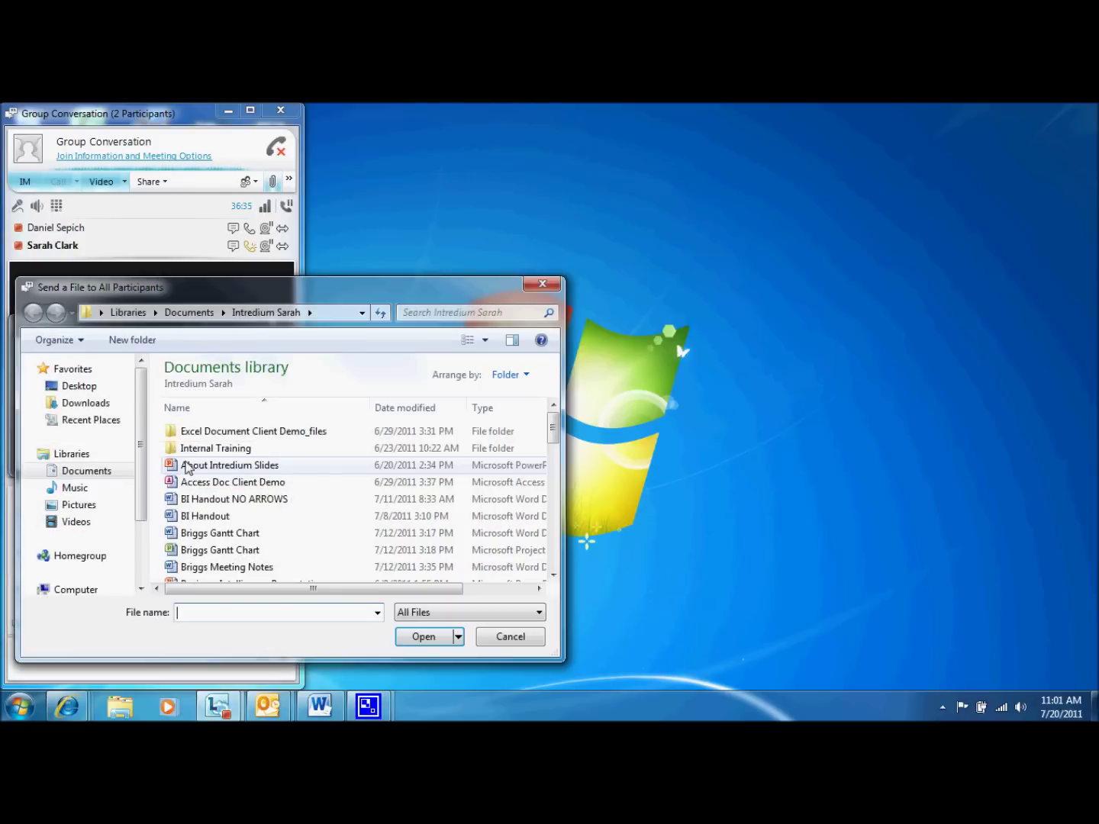
{"action": "left_click", "coordinate": [228, 516]}
{"action": "left_click", "coordinate": [422, 637]}
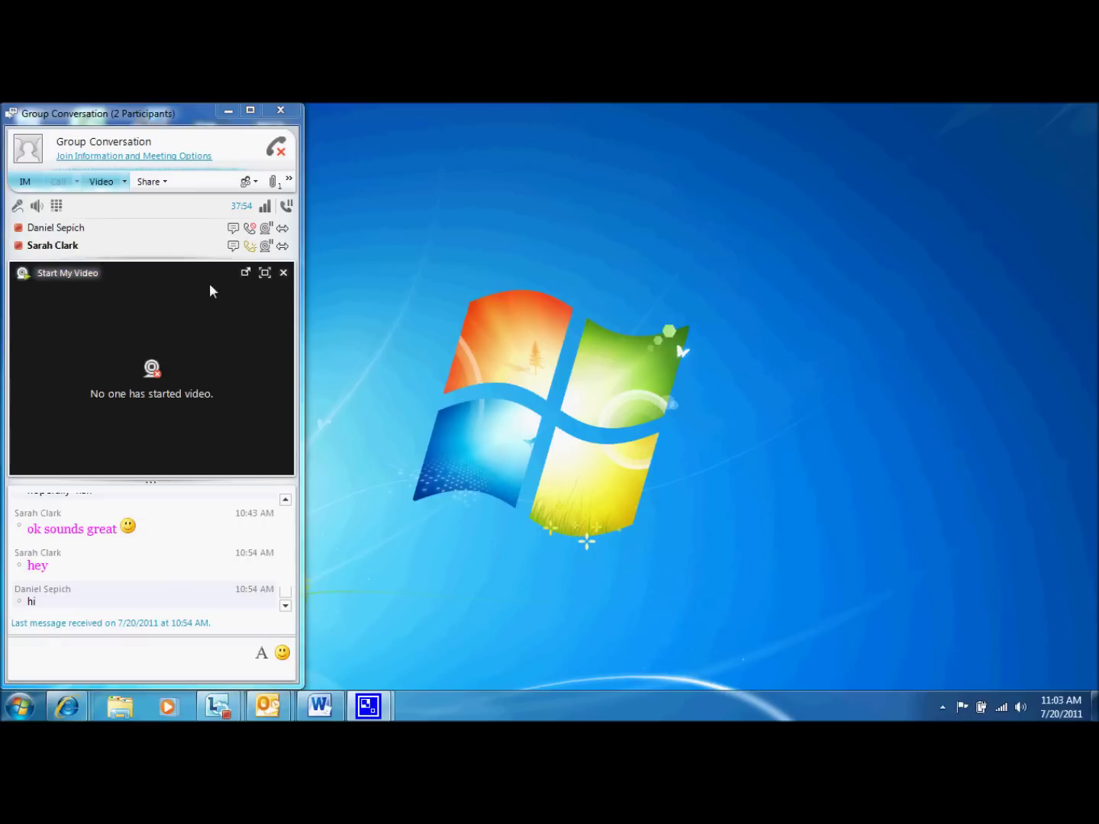
Step: Put the group call on hold and resume it
{"action": "left_click", "coordinate": [287, 207]}
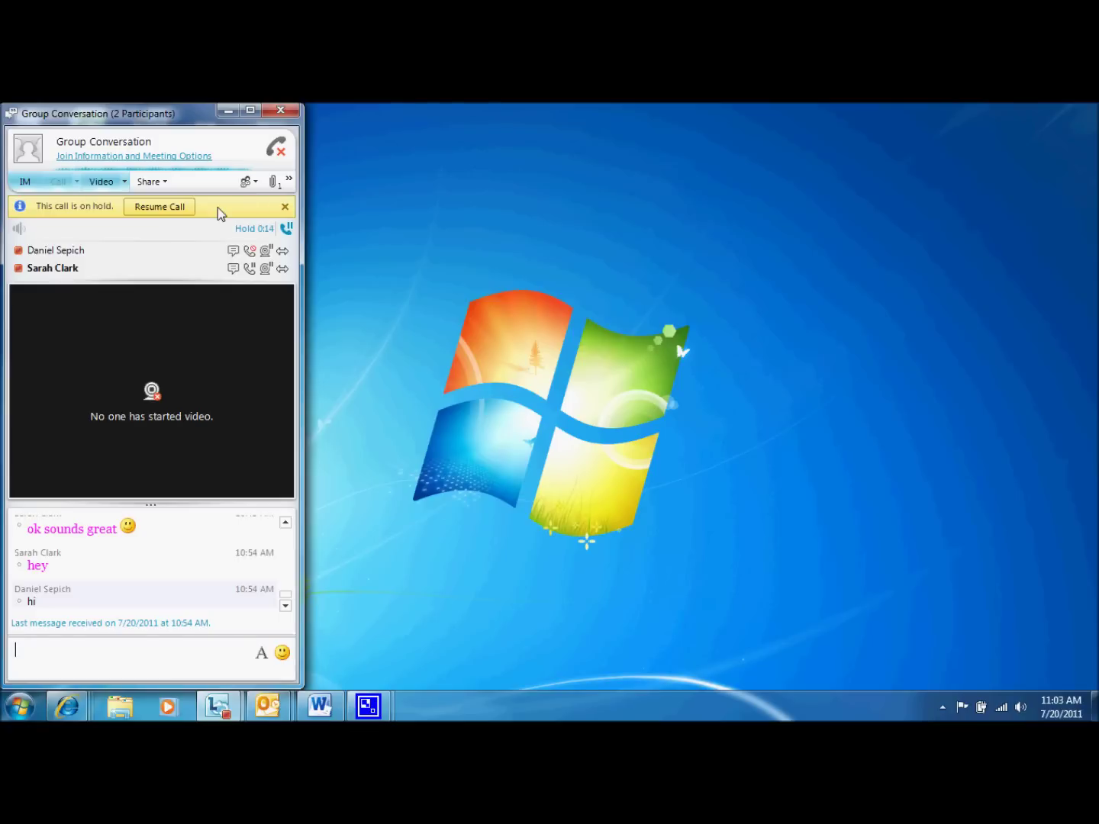
{"action": "left_click", "coordinate": [169, 208]}
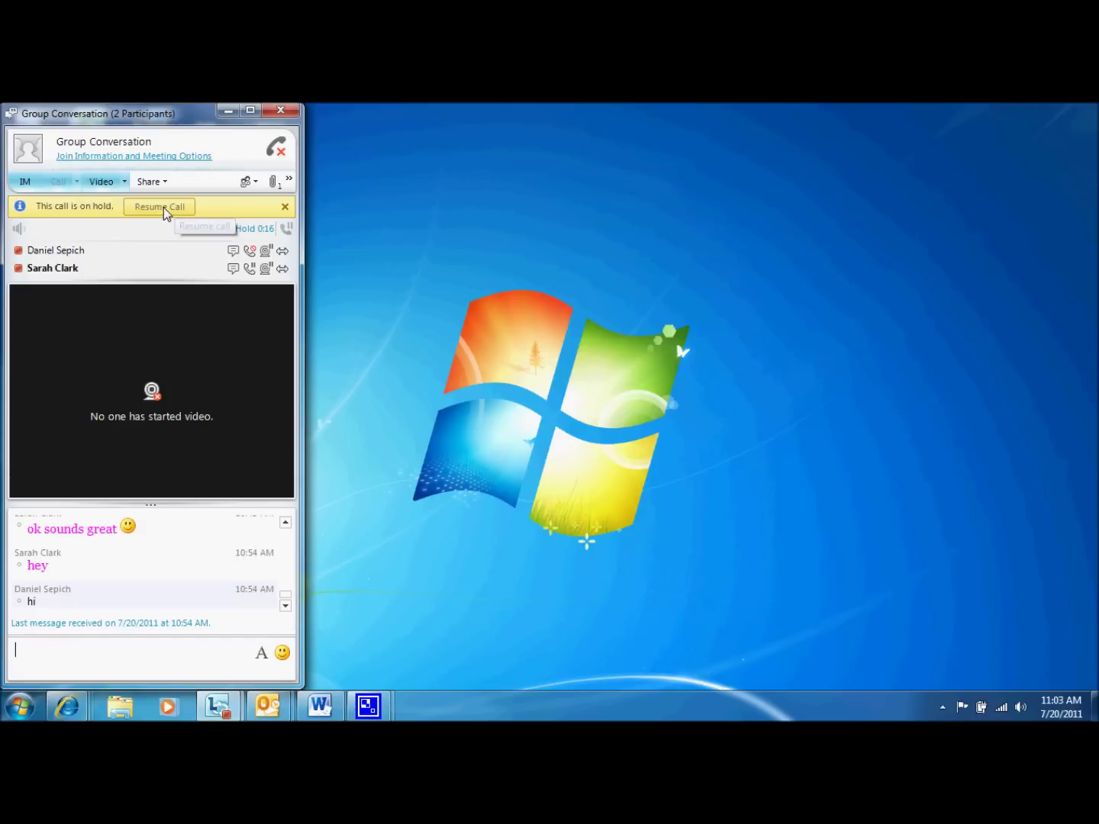